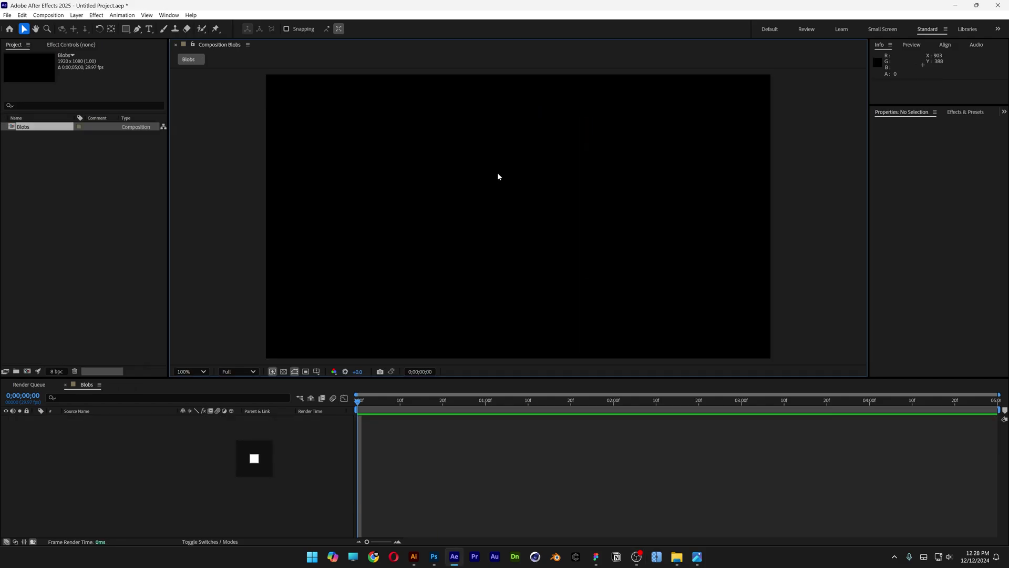
# Step: Draw a circle with the Ellipse Tool in the middle of the Blobs composition
pyautogui.click(125, 28)
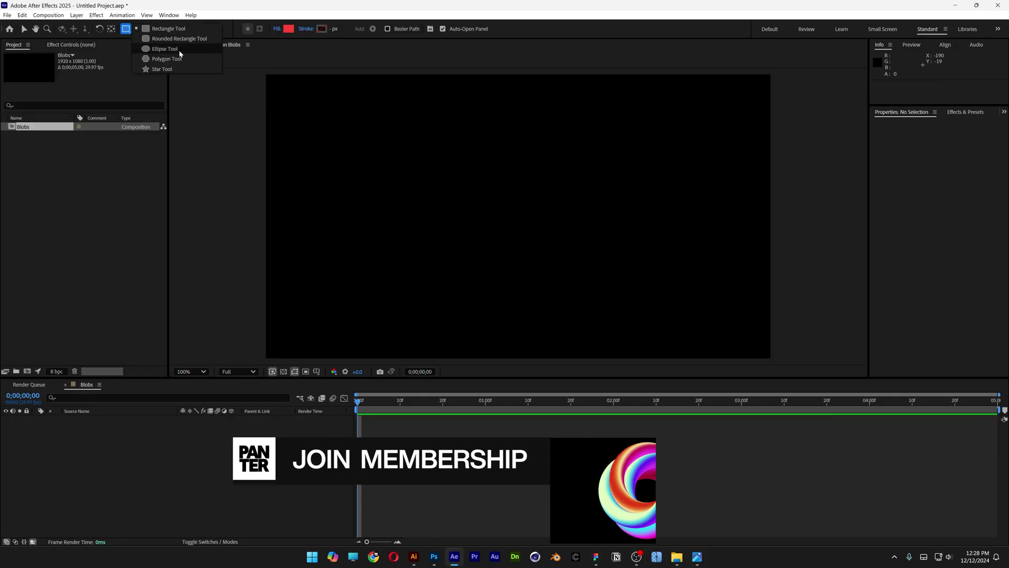
pyautogui.click(180, 53)
pyautogui.moveTo(461, 153); pyautogui.dragTo(590, 232)
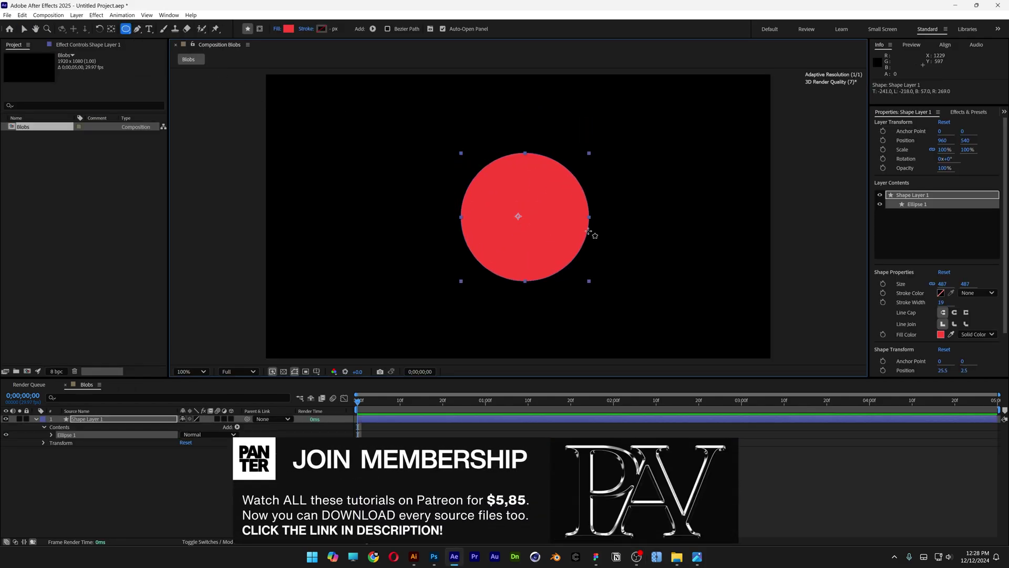
# Step: Give the circle a solid purple fill and bring up its stroke settings
pyautogui.click(277, 29)
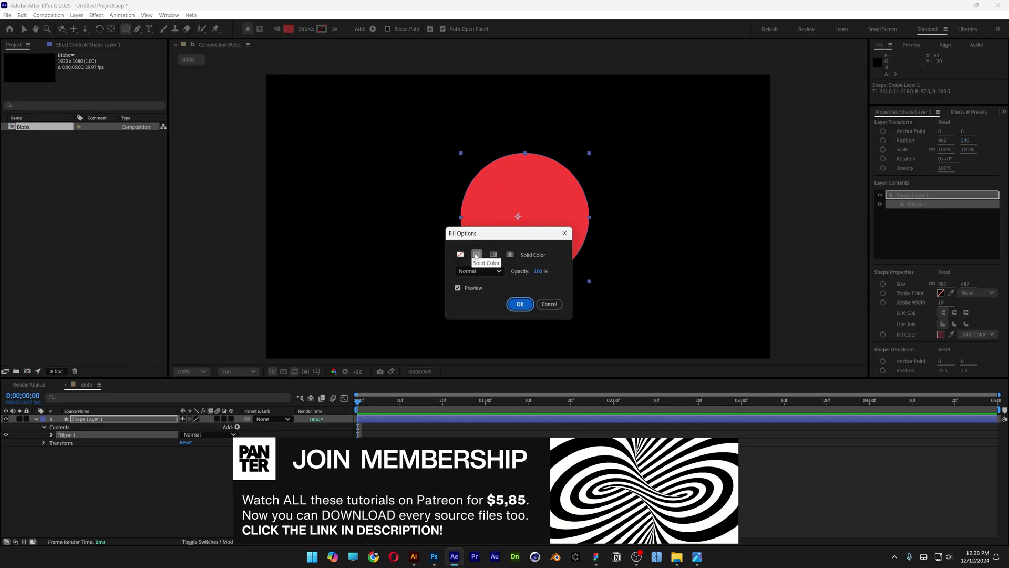
pyautogui.click(519, 304)
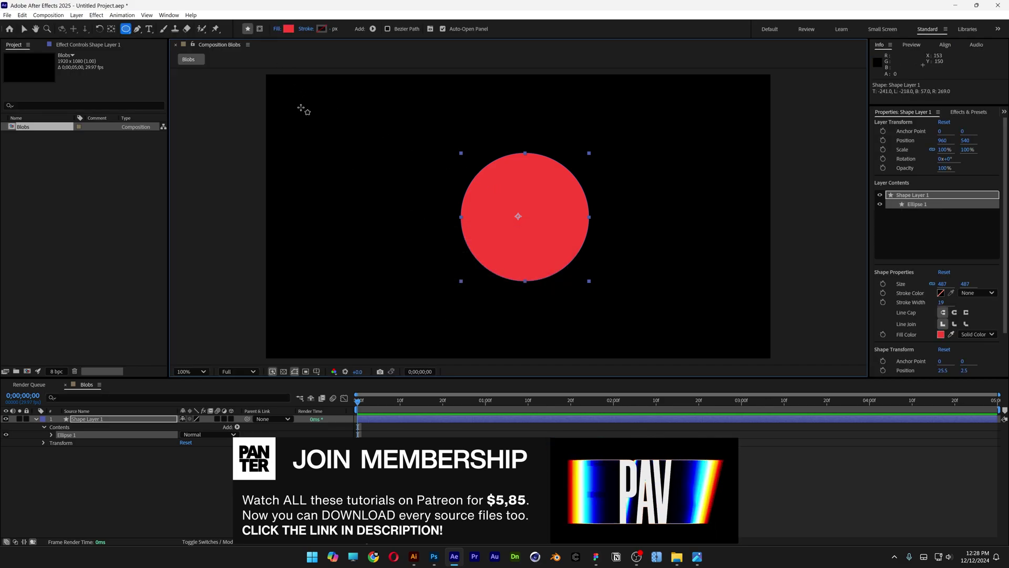
pyautogui.click(288, 29)
pyautogui.click(481, 421)
pyautogui.click(545, 415)
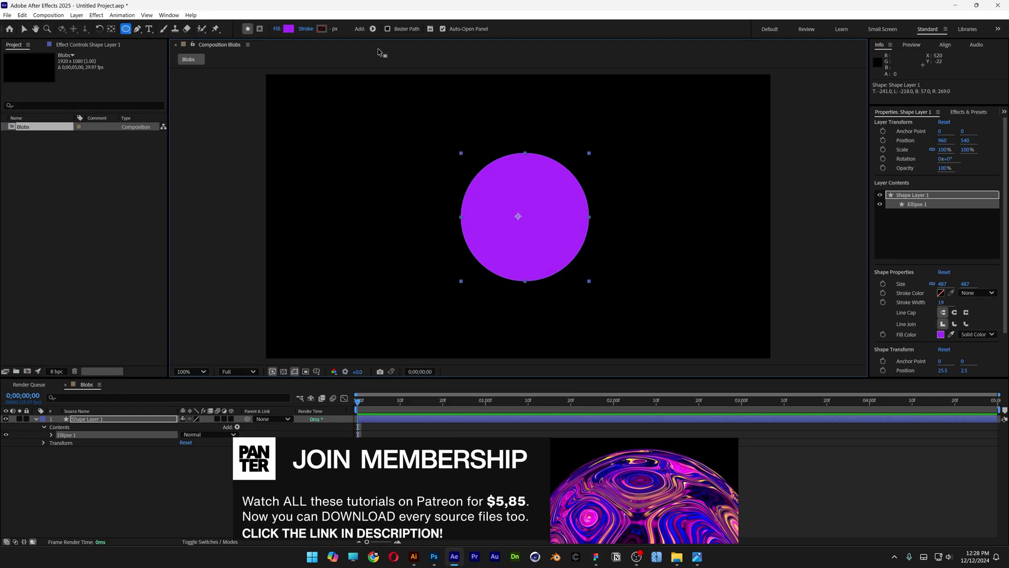
pyautogui.click(305, 29)
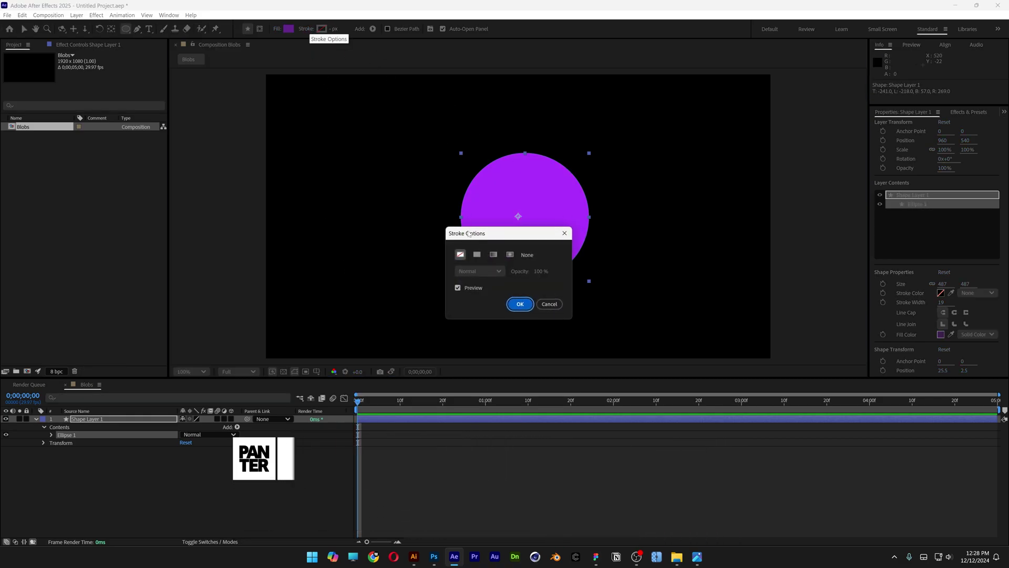
# Step: Set the circle's stroke to None and add a new adjustment layer
pyautogui.click(520, 303)
pyautogui.press('v')
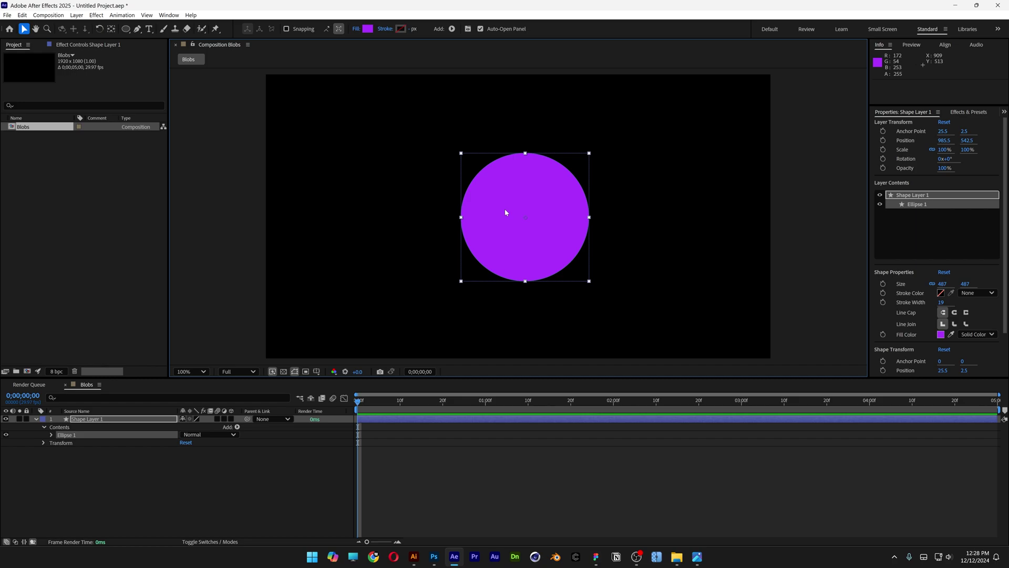
pyautogui.click(77, 14)
pyautogui.moveTo(105, 25)
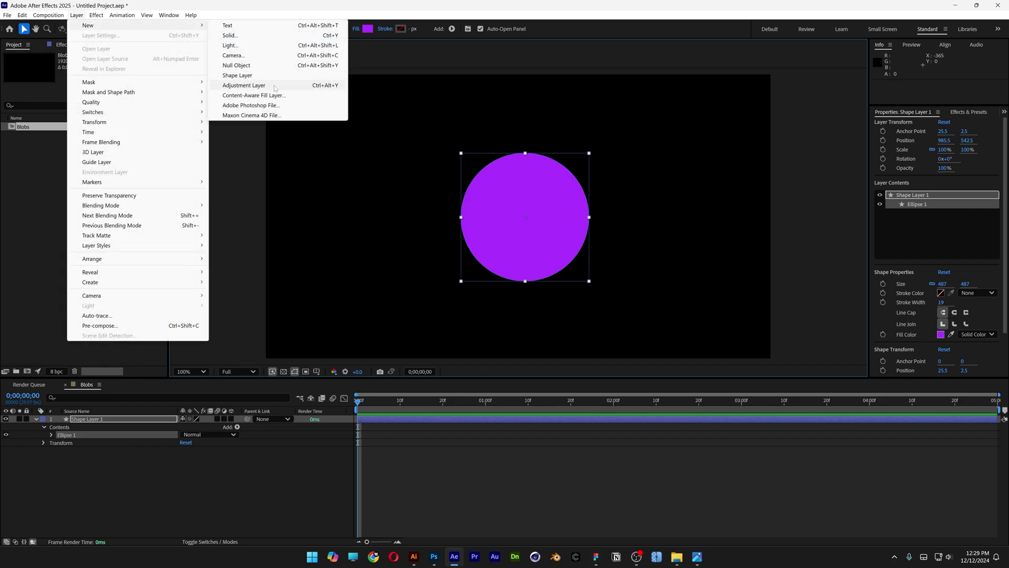
pyautogui.click(244, 86)
# Step: Apply Simple Choker to the adjustment layer, then shift the purple circle aside
pyautogui.hotkey('ctrl', '5')
pyautogui.click(206, 56)
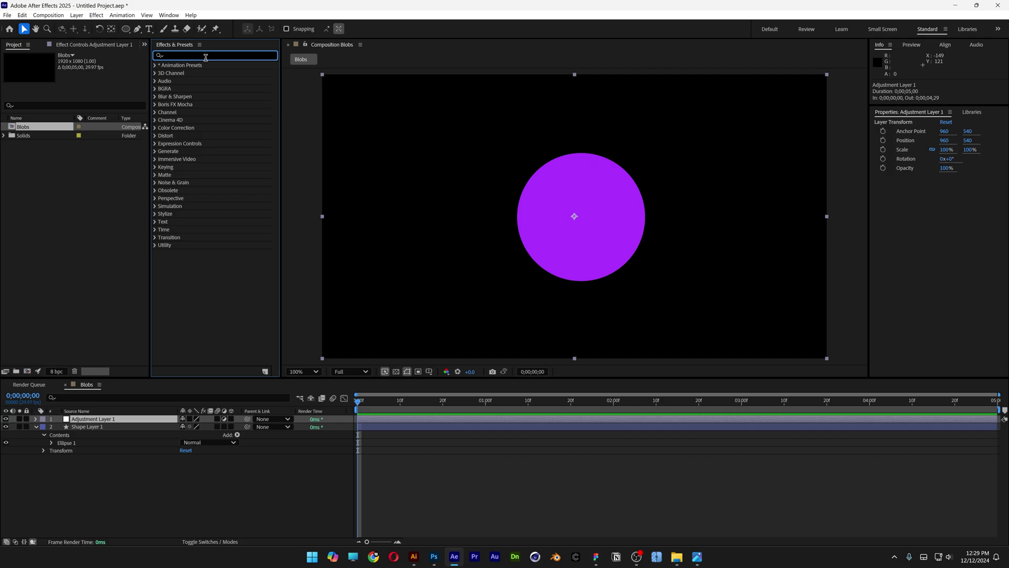
pyautogui.write('choker')
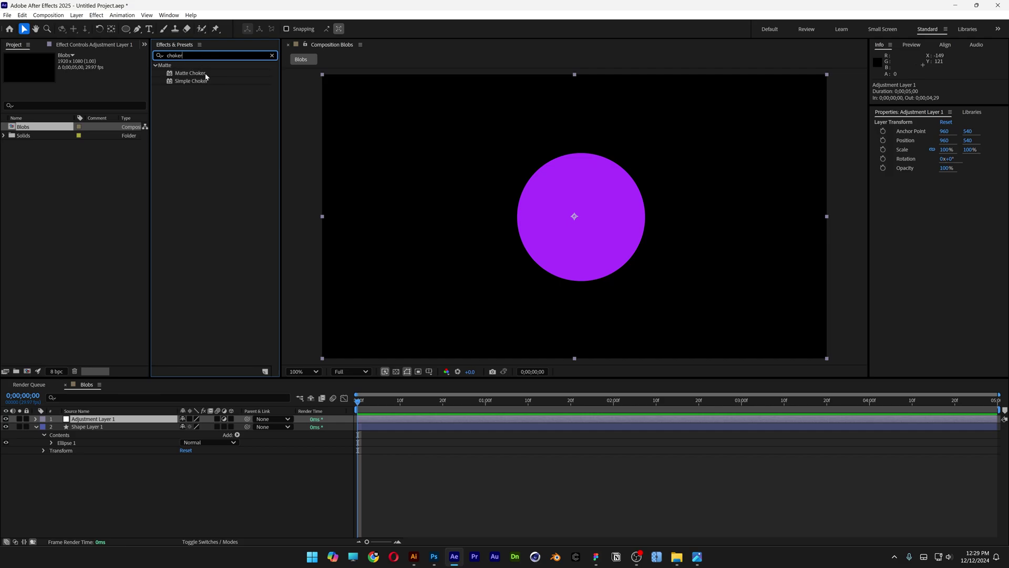
pyautogui.click(202, 81)
pyautogui.moveTo(201, 81); pyautogui.dragTo(128, 420)
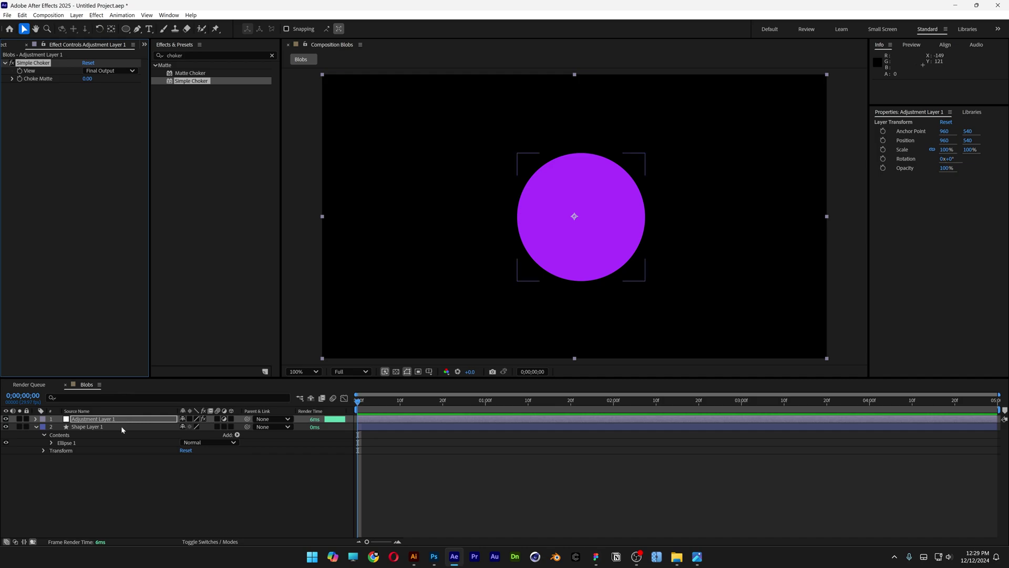
pyautogui.click(122, 427)
pyautogui.moveTo(595, 246); pyautogui.dragTo(641, 227)
# Step: Duplicate the circle layer and raise the adjustment layer's Choke Matte to 16.80
pyautogui.hotkey('ctrl', 'd')
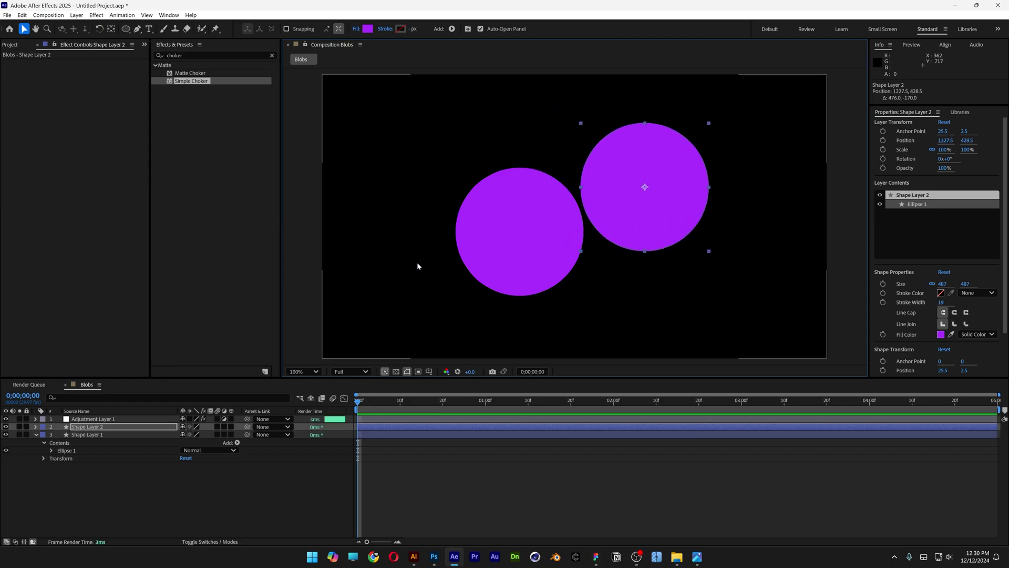
pyautogui.click(136, 419)
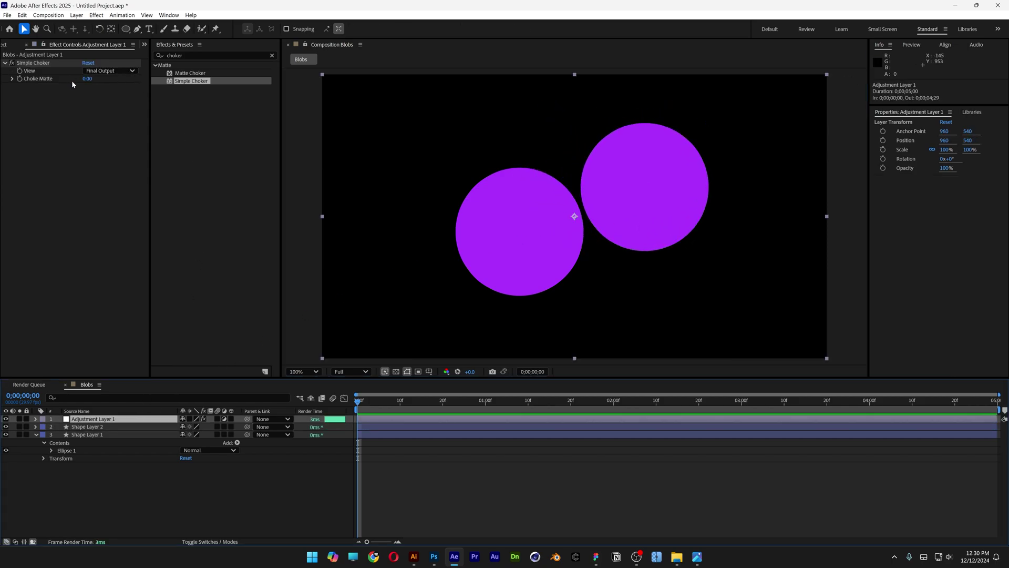
pyautogui.moveTo(89, 81); pyautogui.dragTo(199, 346)
# Step: Move the second circle toward the first blob and scale it to about 64%
pyautogui.click(682, 195)
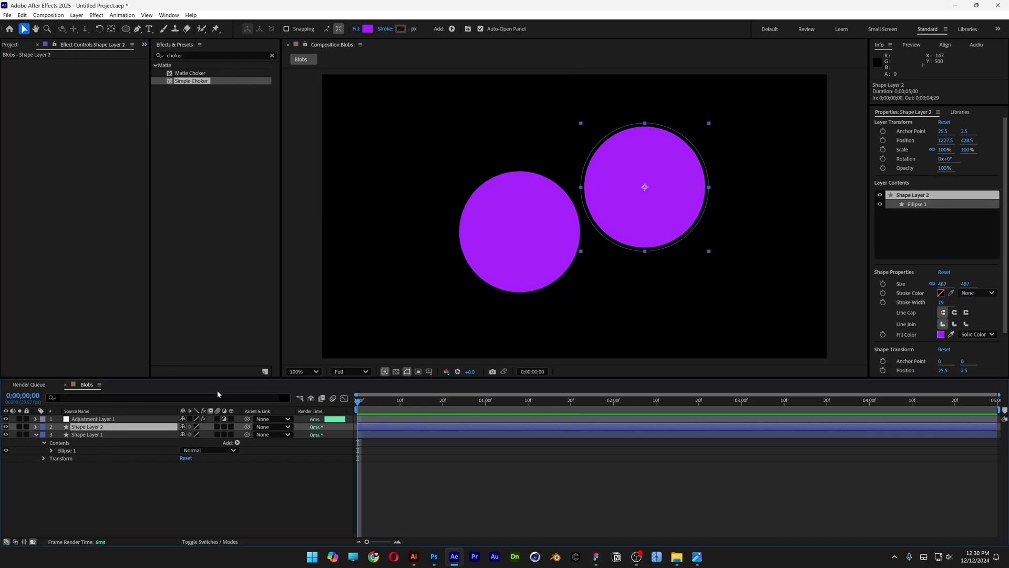
pyautogui.moveTo(682, 195); pyautogui.dragTo(653, 198)
pyautogui.moveTo(689, 256); pyautogui.dragTo(611, 182)
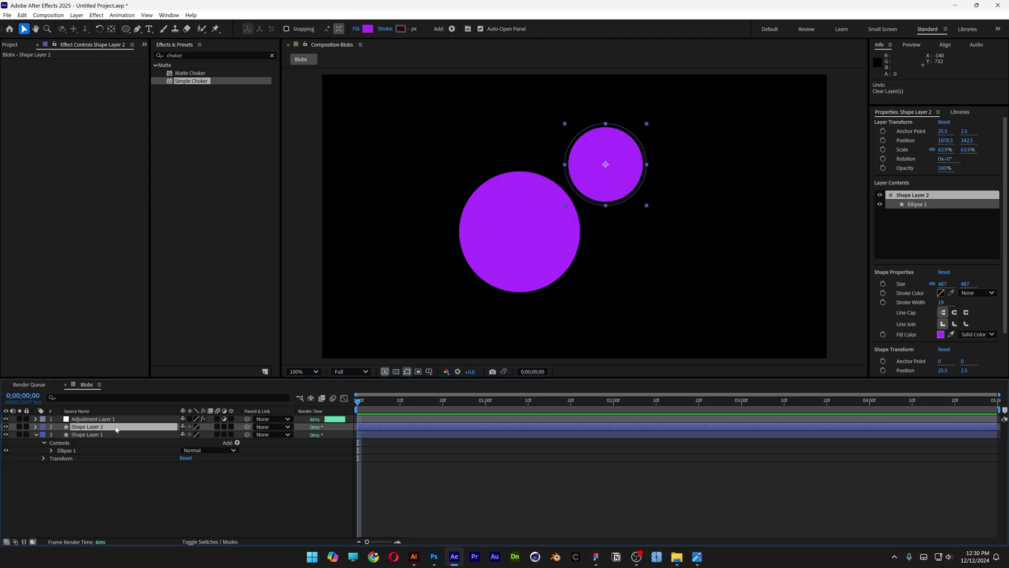
# Step: Delete the duplicate circle and move the remaining circle back toward the centre
pyautogui.press('Delete')
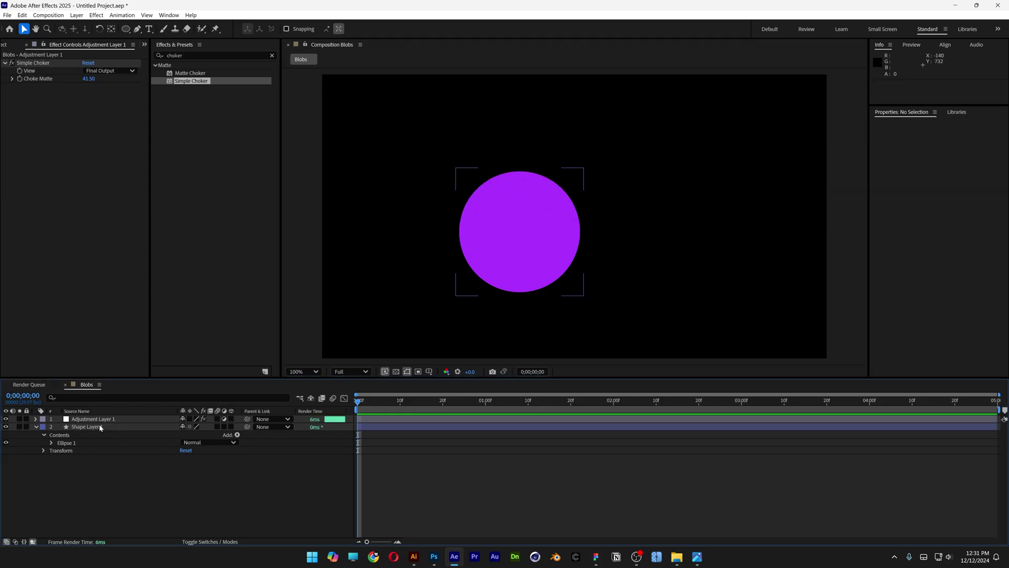
pyautogui.click(463, 263)
pyautogui.moveTo(463, 263); pyautogui.dragTo(525, 250)
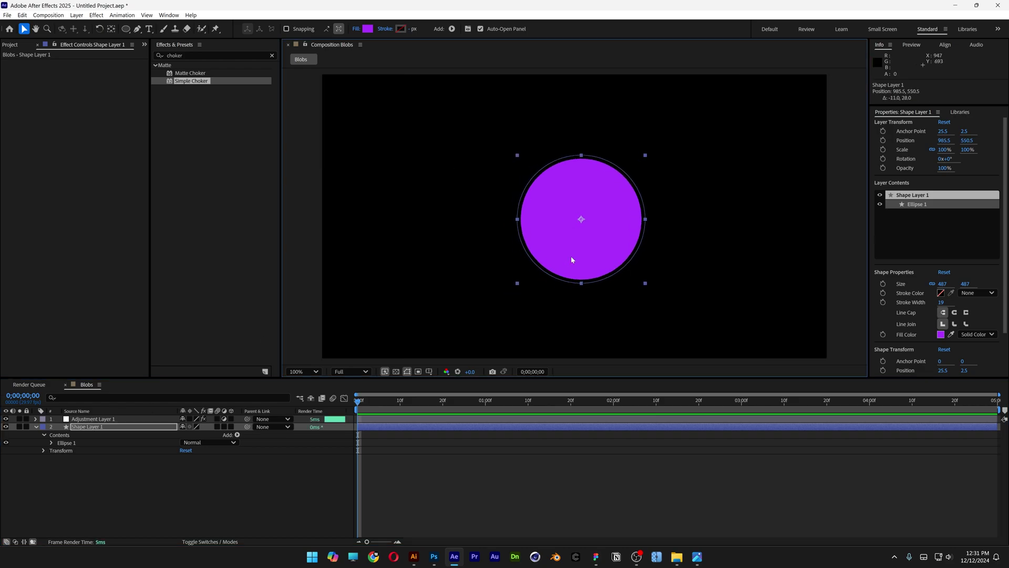
# Step: Add an Inner Shadow layer style to Shape Layer 1 with Size 143
pyautogui.rightClick(101, 430)
pyautogui.moveTo(173, 280)
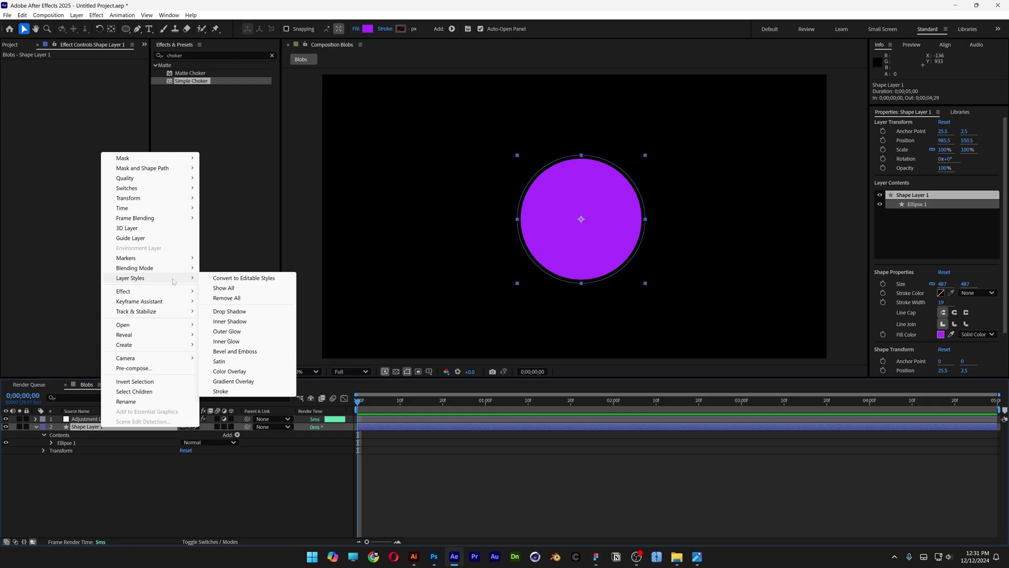
pyautogui.click(229, 321)
pyautogui.click(51, 474)
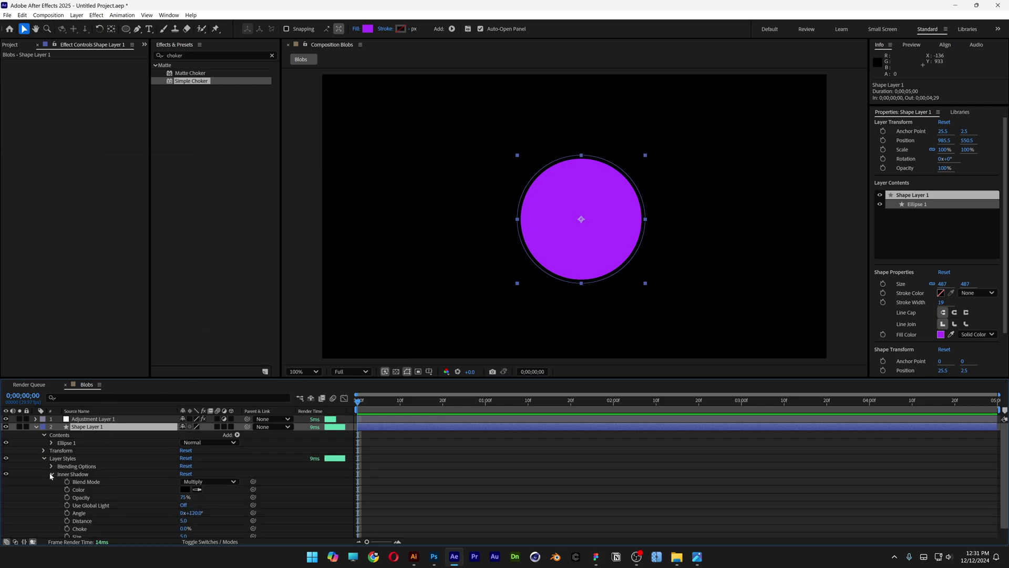
pyautogui.scroll(-1, 74, 505)
pyautogui.click(86, 526)
pyautogui.click(183, 525)
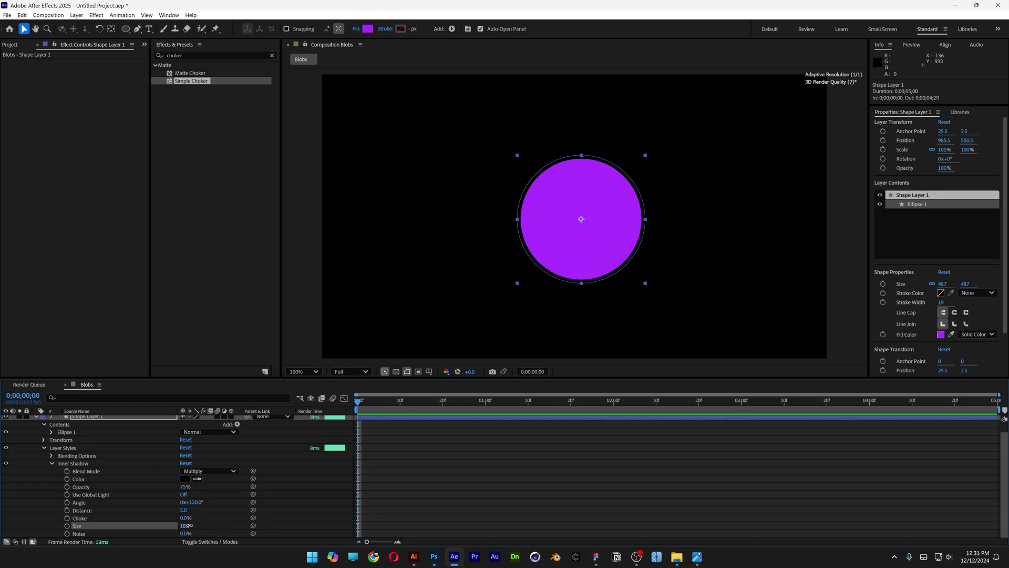
pyautogui.write('143')
pyautogui.press('Return')
# Step: Set Inner Shadow Distance to 122 and Angle to 218°, then zoom to 200%
pyautogui.click(114, 511)
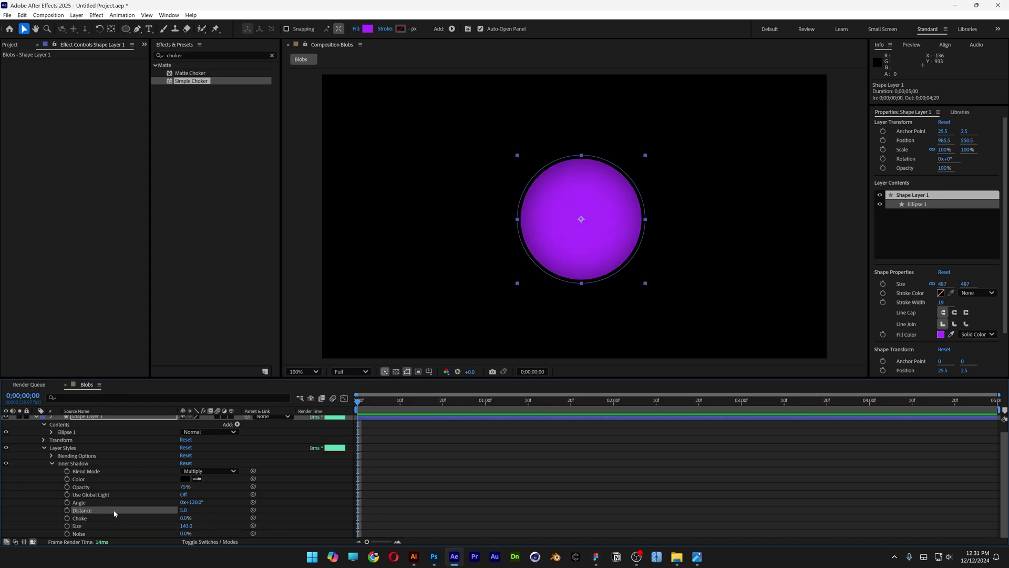
pyautogui.moveTo(184, 511); pyautogui.dragTo(230, 491)
pyautogui.click(127, 503)
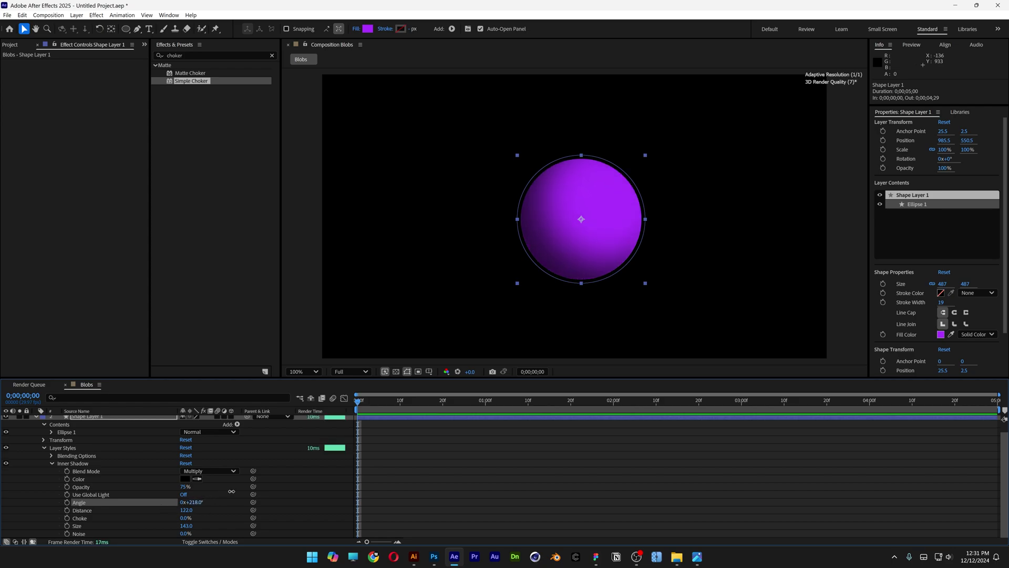
pyautogui.hotkey('ctrl', 'shift', 'a')
pyautogui.press('.')
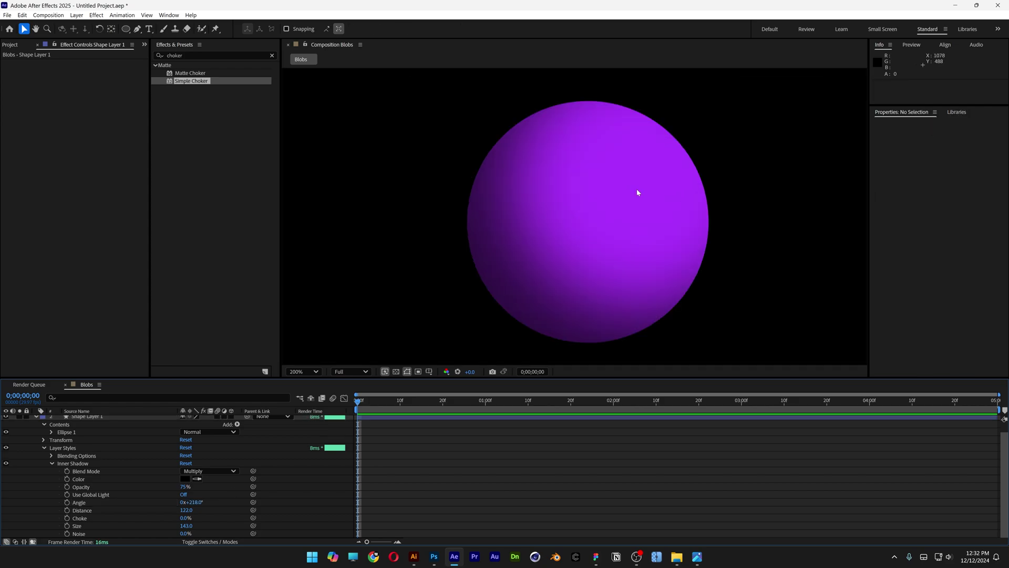
pyautogui.moveTo(637, 185); pyautogui.dragTo(631, 179)
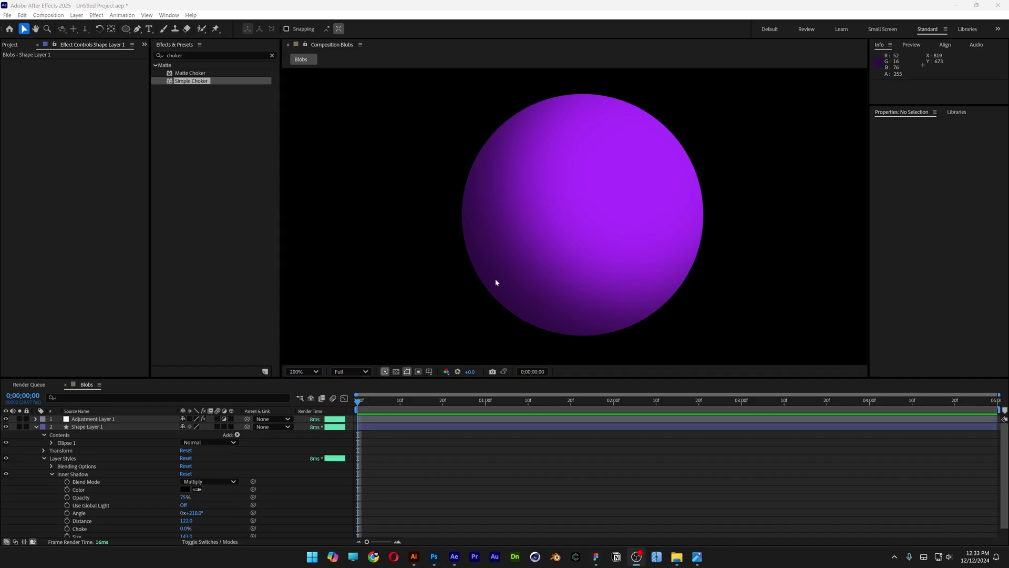
pyautogui.click(95, 426)
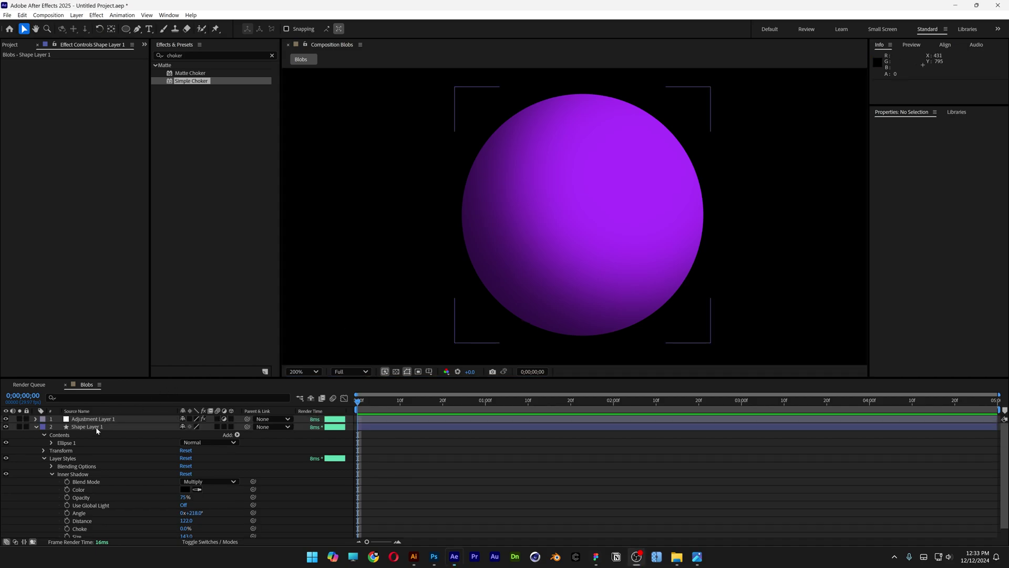
# Step: Add a Stroke layer style to Shape Layer 1 and change its colour from red to yellow
pyautogui.rightClick(96, 427)
pyautogui.moveTo(143, 285)
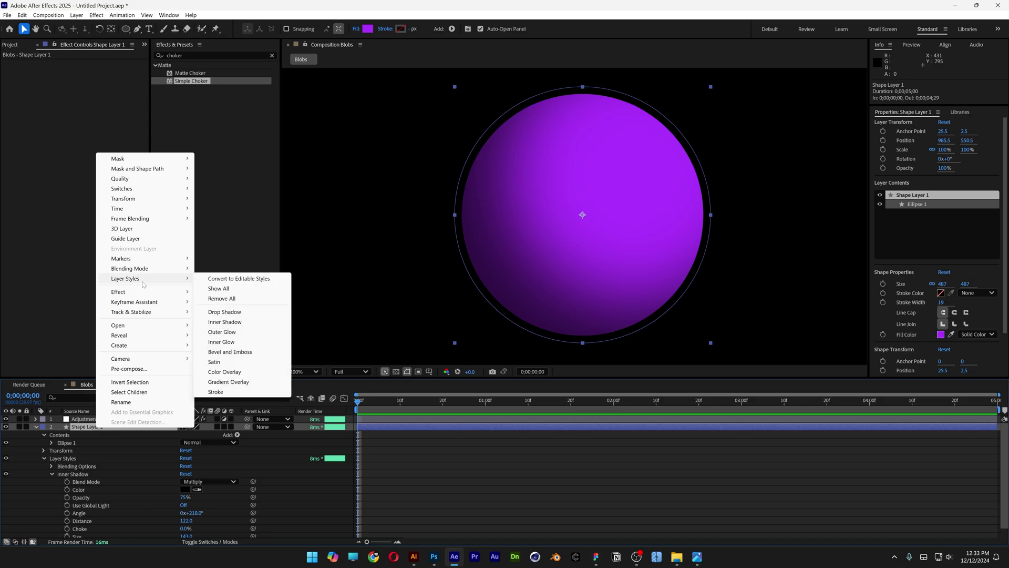
pyautogui.click(215, 392)
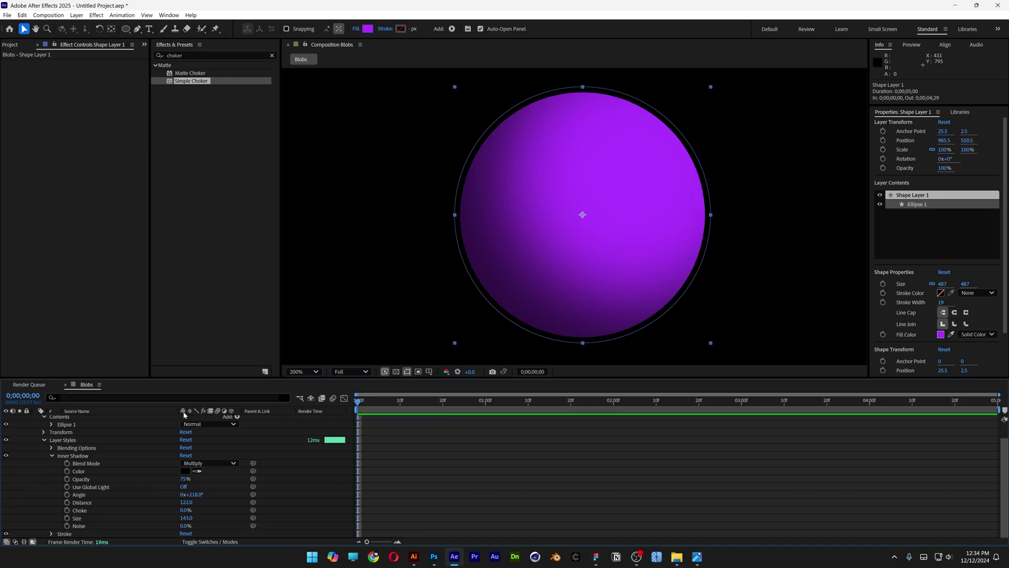
pyautogui.click(51, 533)
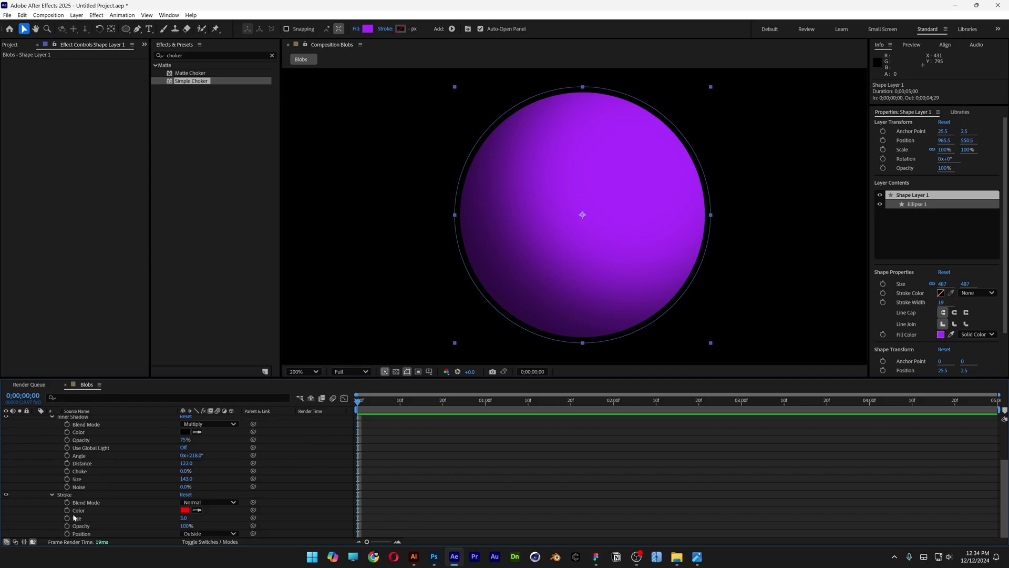
pyautogui.click(78, 510)
pyautogui.click(185, 510)
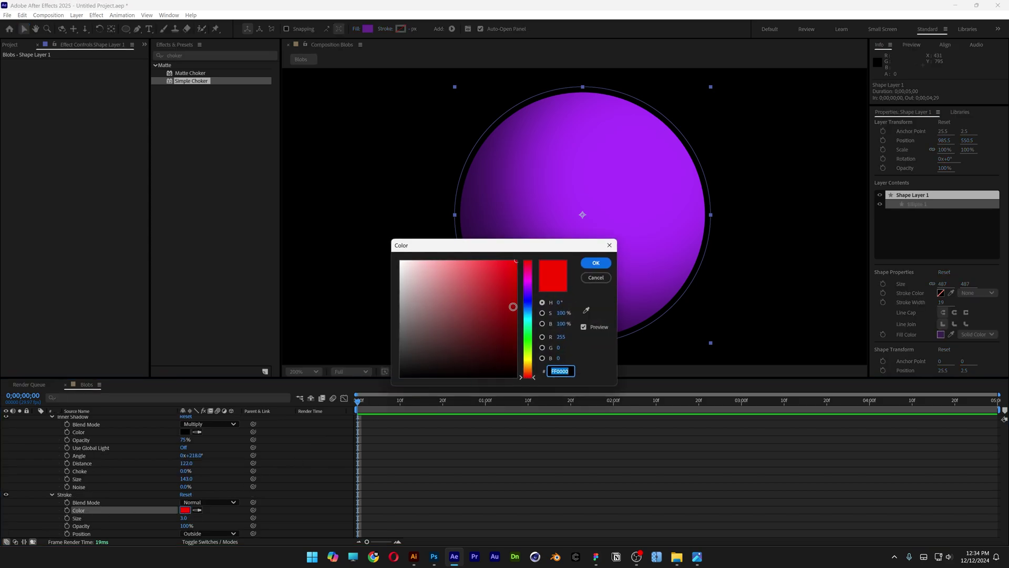
pyautogui.moveTo(534, 370); pyautogui.dragTo(532, 362)
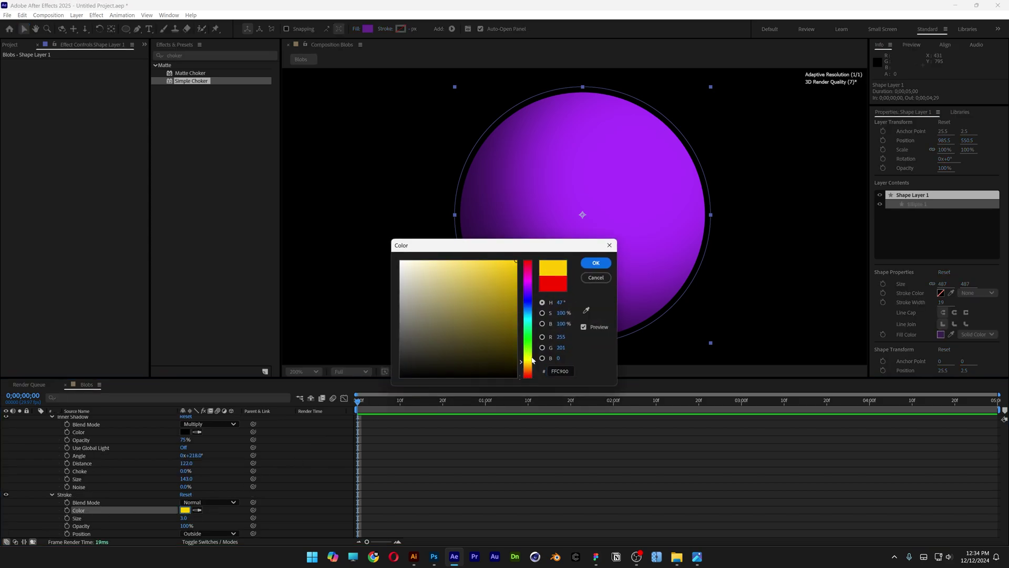
pyautogui.click(595, 262)
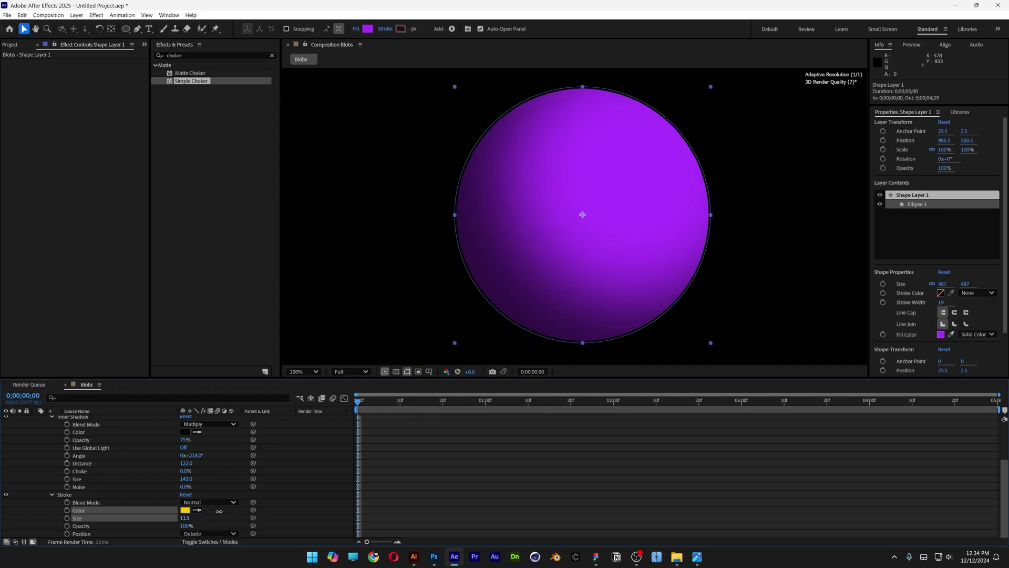
pyautogui.scroll(3, 159, 500)
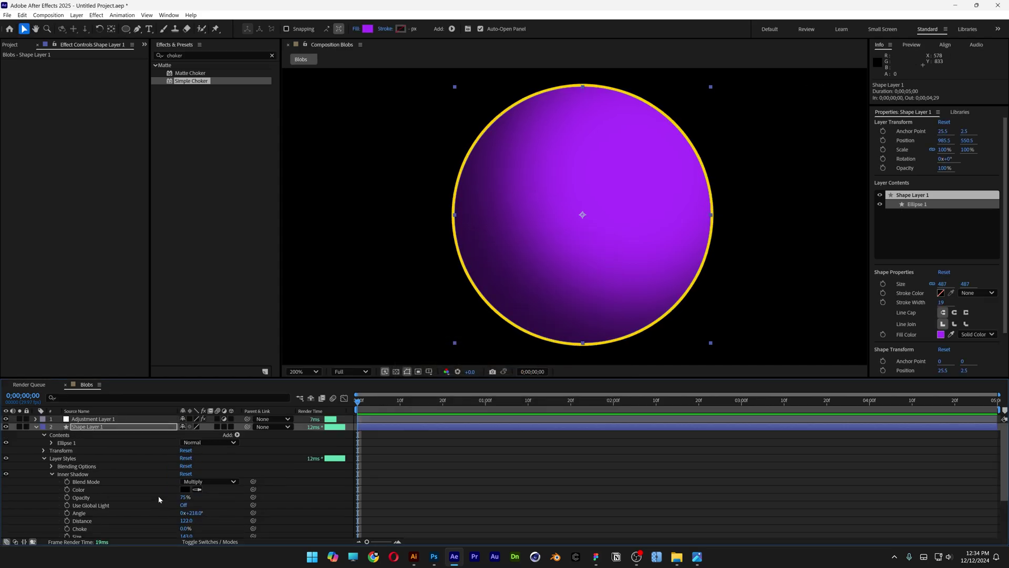
# Step: Apply Gaussian Blur to Adjustment Layer 1 above Simple Choker, with Blurriness 52.1
pyautogui.click(96, 420)
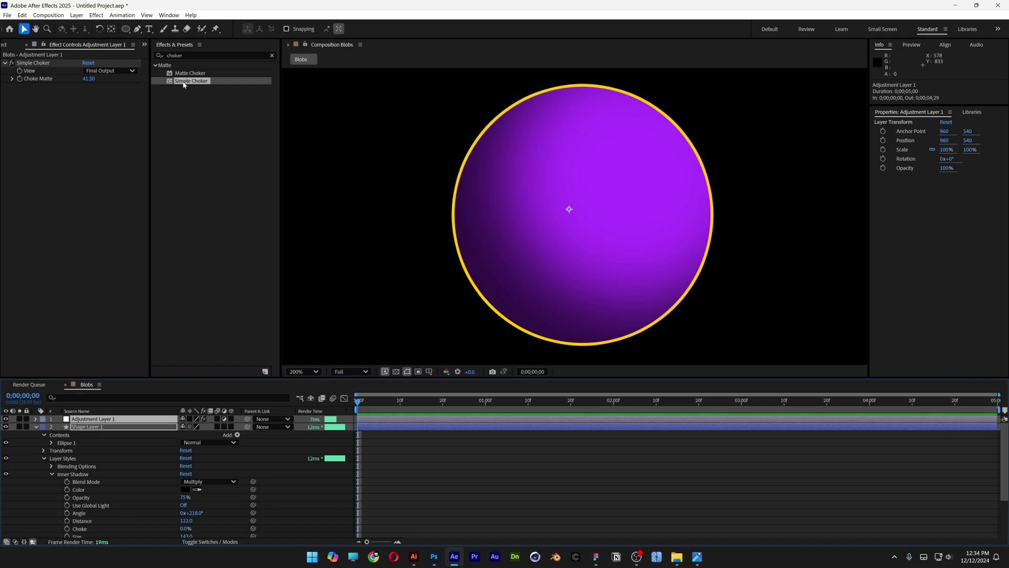
pyautogui.click(152, 57)
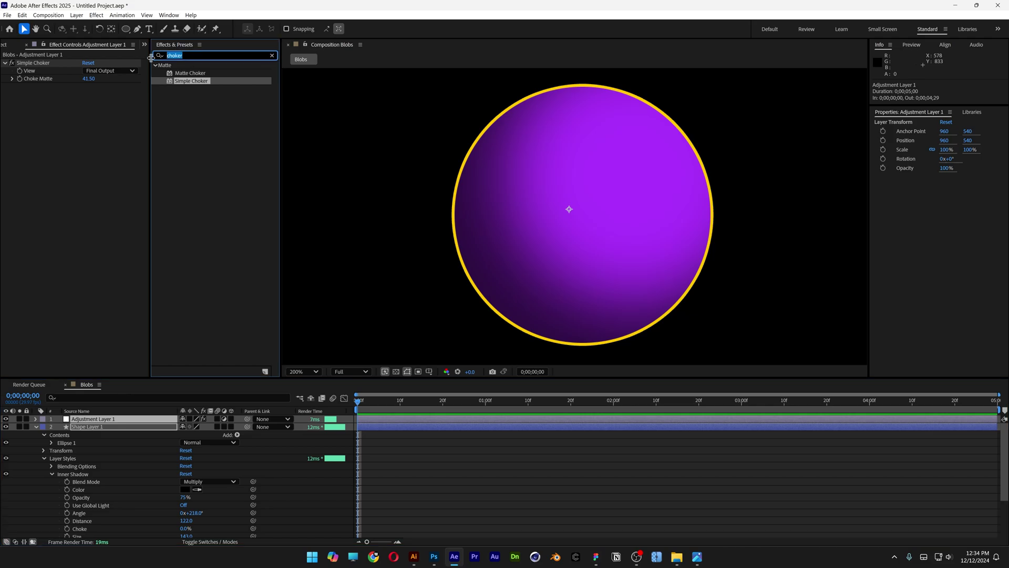
pyautogui.write('gaus')
pyautogui.click(196, 74)
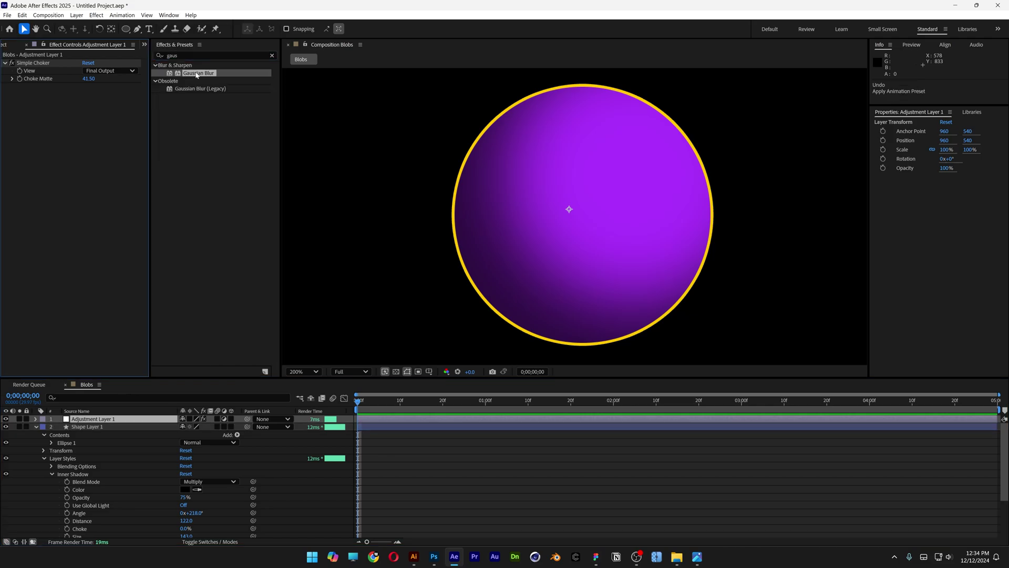
pyautogui.moveTo(197, 73); pyautogui.dragTo(307, 51)
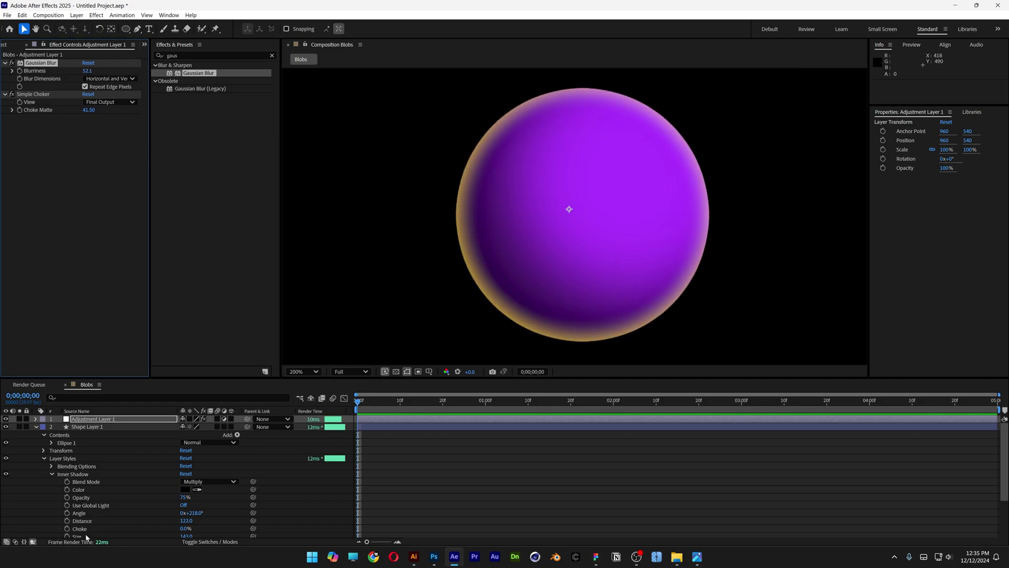
# Step: Scrub the Stroke Size down to thin the yellow rim
pyautogui.scroll(-3, 123, 498)
pyautogui.click(102, 518)
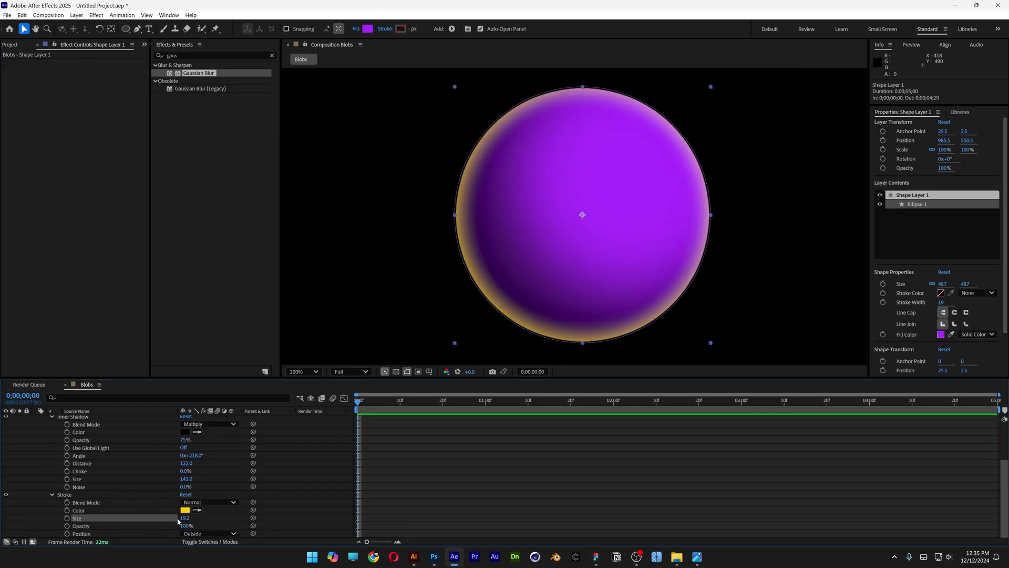
pyautogui.moveTo(179, 518); pyautogui.dragTo(146, 510)
pyautogui.scroll(5, 146, 510)
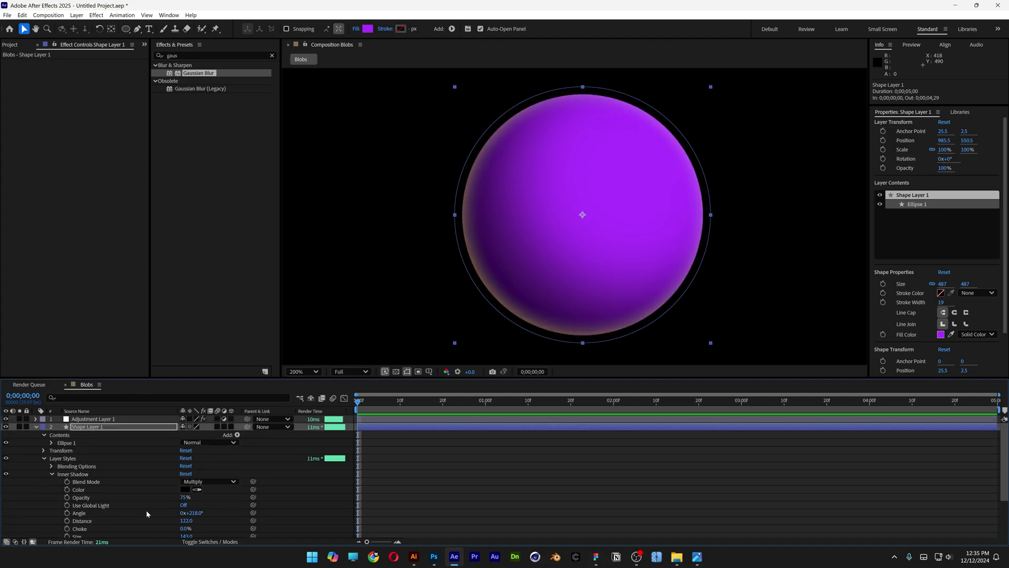
pyautogui.scroll(-1, 146, 513)
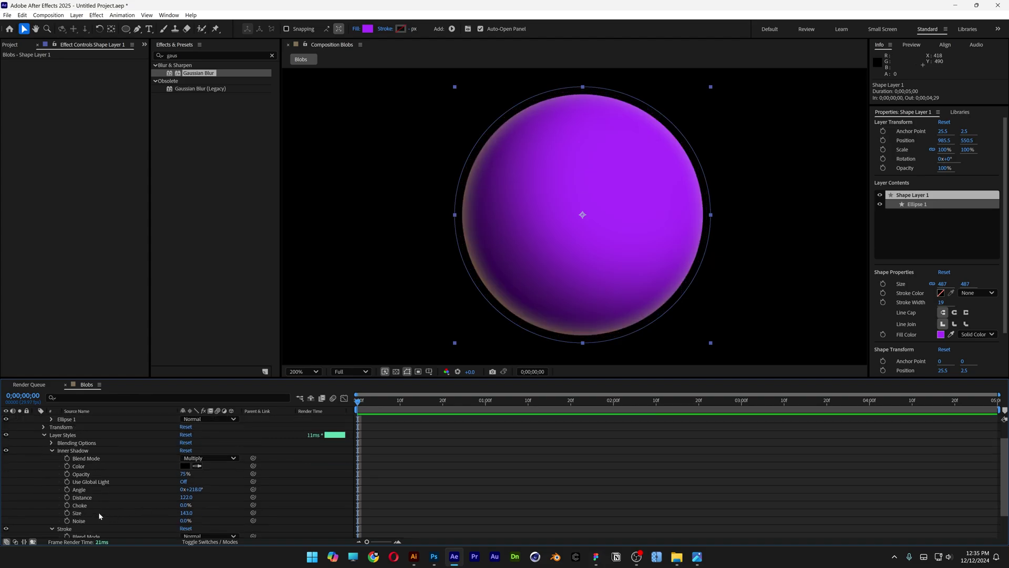
# Step: Adjust the Inner Shadow to distance 147 and size 93, then preview the sphere
pyautogui.click(99, 511)
pyautogui.moveTo(186, 513)
pyautogui.mouseDown()
pyautogui.moveTo(205, 507)
pyautogui.moveTo(193, 497)
pyautogui.moveTo(171, 513)
pyautogui.mouseUp()
pyautogui.hotkey('ctrl', 'z')
pyautogui.click(141, 498)
pyautogui.click(565, 461)
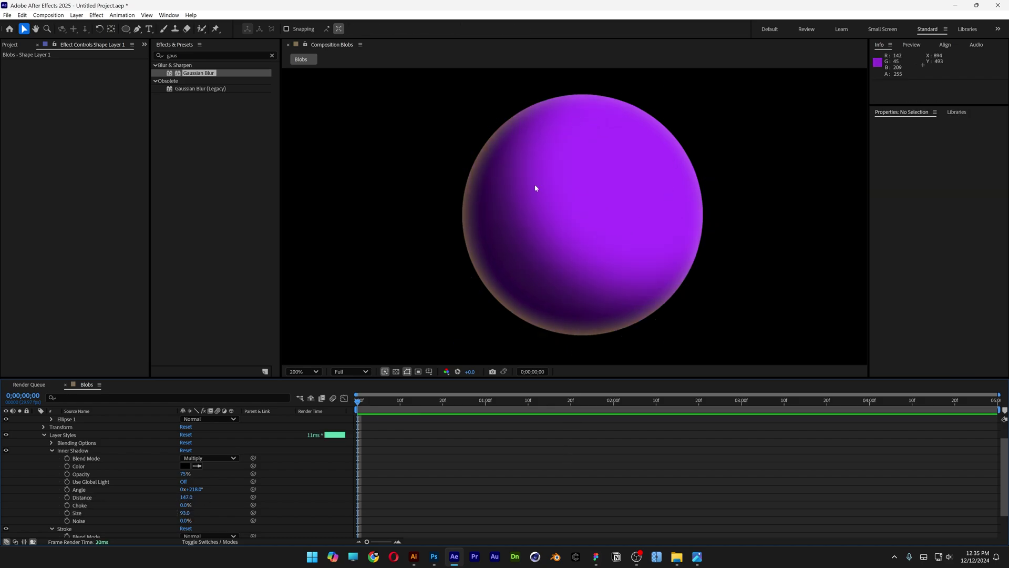
pyautogui.click(453, 237)
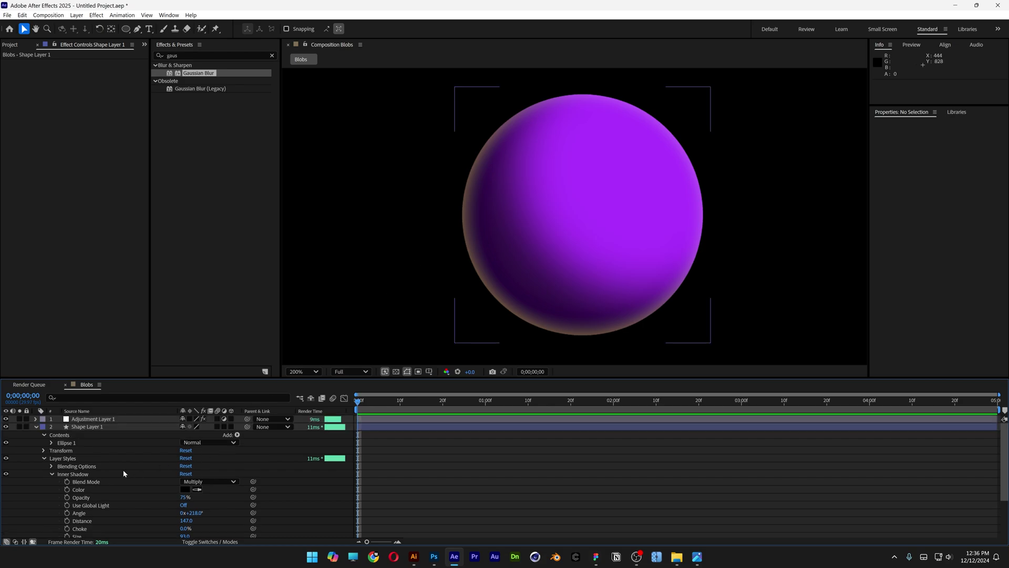
# Step: Add a Gradient Overlay layer style to Shape Layer 1 and expand its settings
pyautogui.click(94, 430)
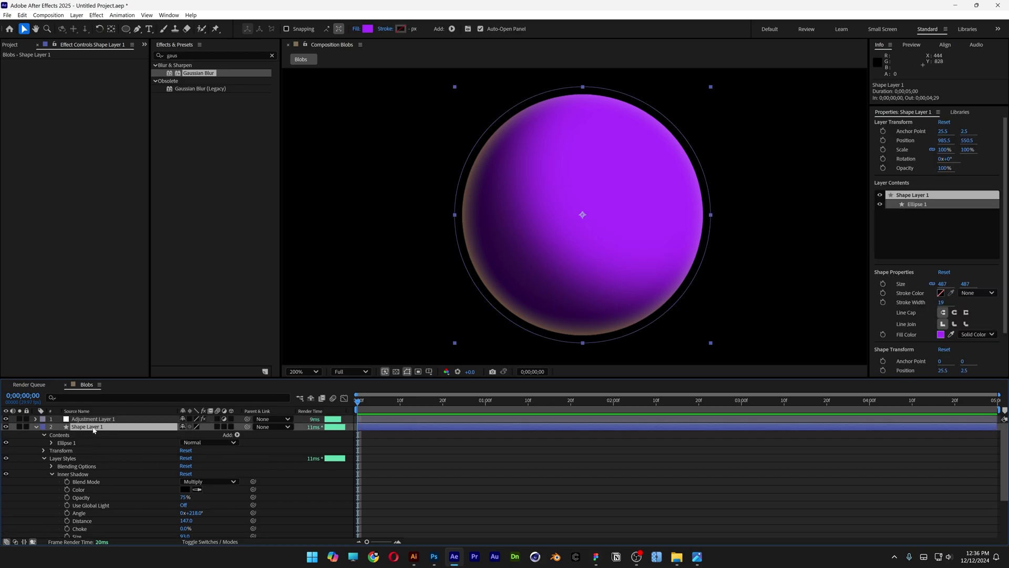
pyautogui.rightClick(93, 429)
pyautogui.moveTo(160, 281)
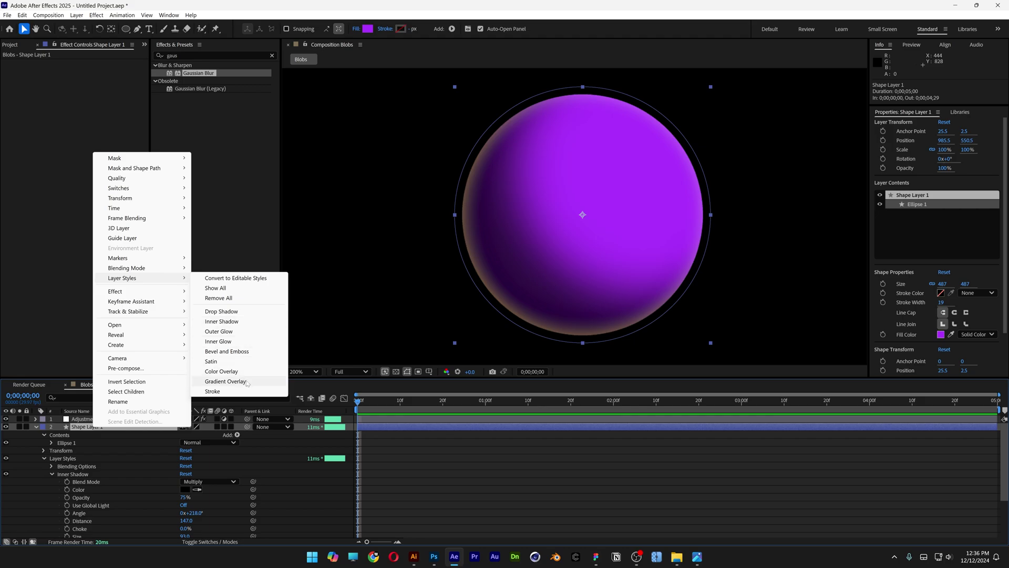
pyautogui.click(225, 381)
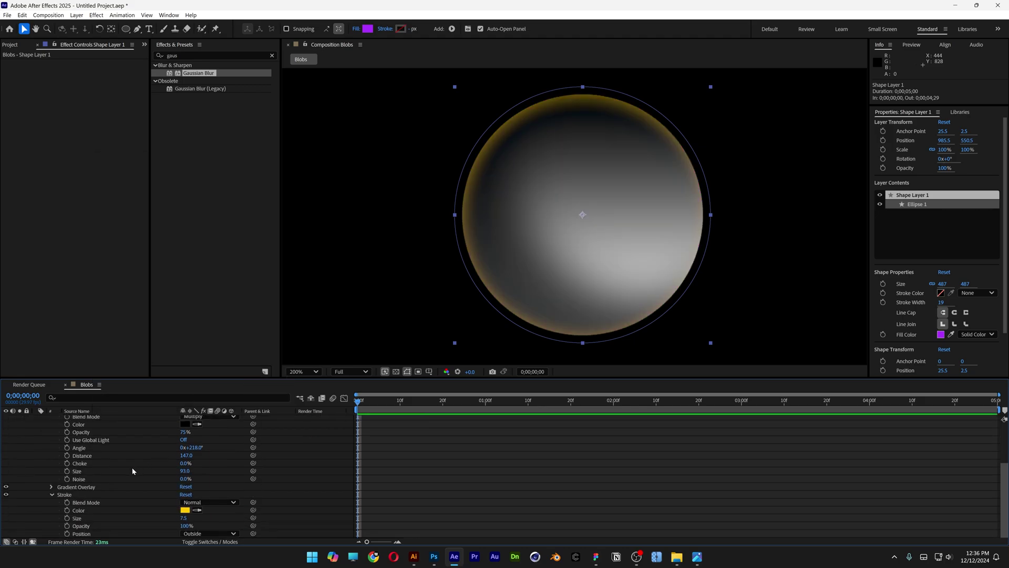
pyautogui.click(76, 487)
pyautogui.click(51, 488)
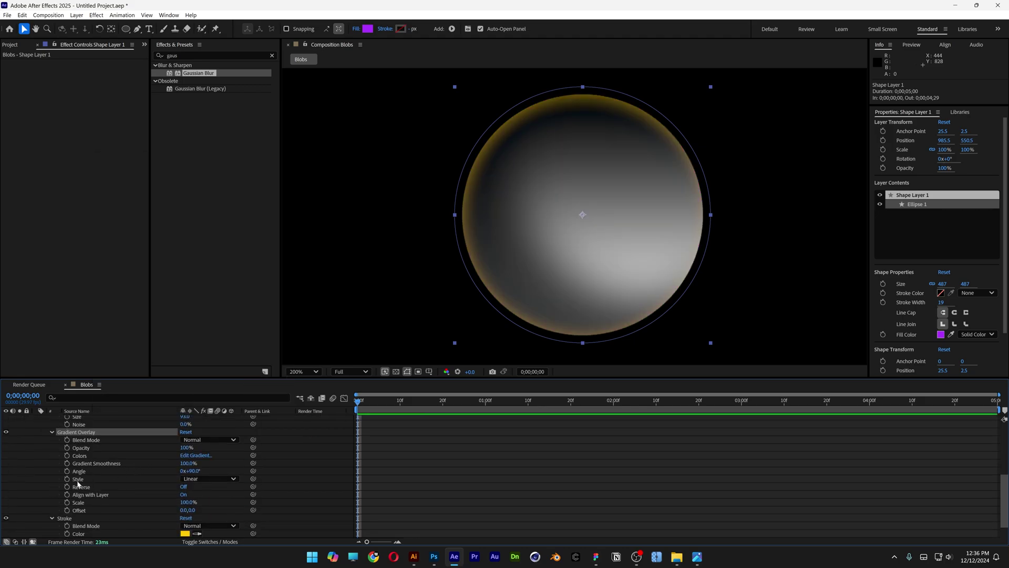
# Step: Make the Gradient Overlay fade from white to 0% opacity in the Gradient Editor
pyautogui.click(207, 457)
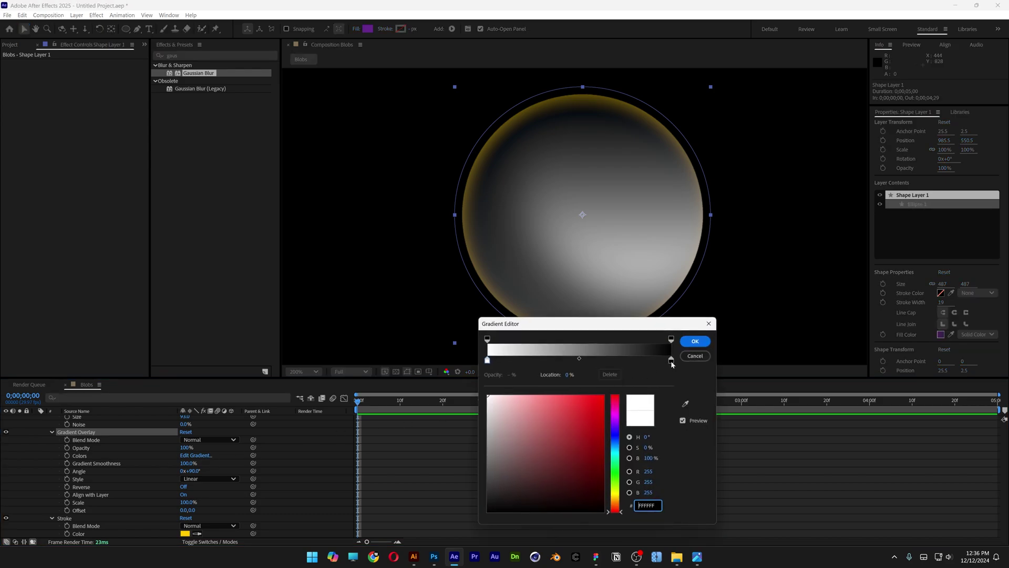
pyautogui.click(671, 361)
pyautogui.moveTo(523, 408); pyautogui.dragTo(463, 379)
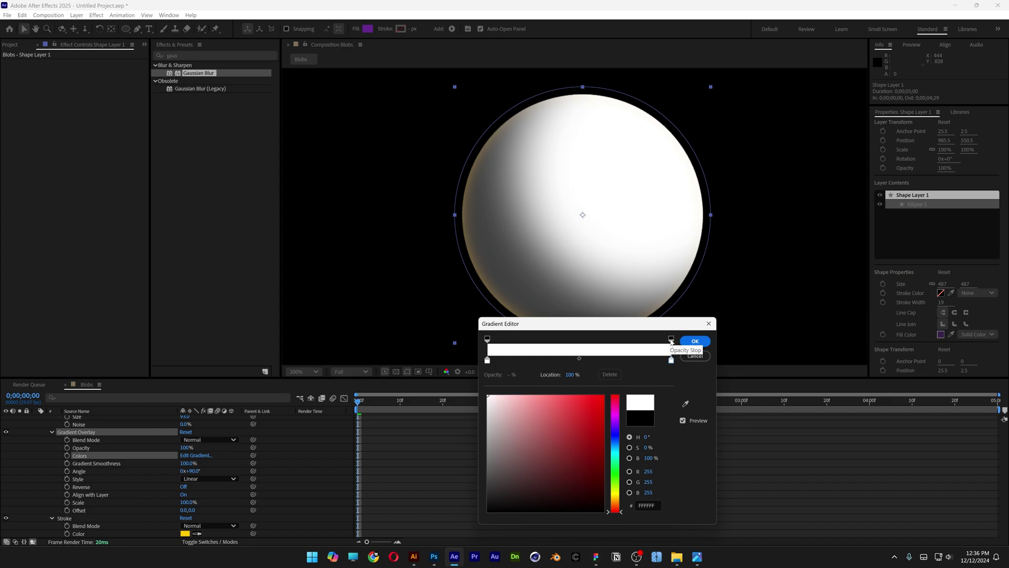
pyautogui.click(672, 339)
pyautogui.click(511, 374)
pyautogui.write('00')
pyautogui.press('Return')
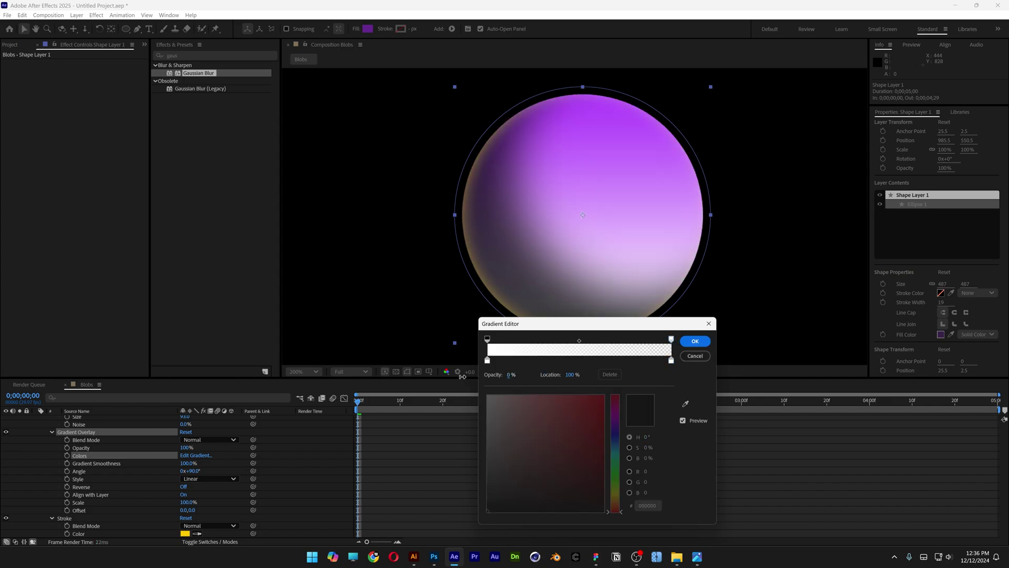
pyautogui.click(694, 342)
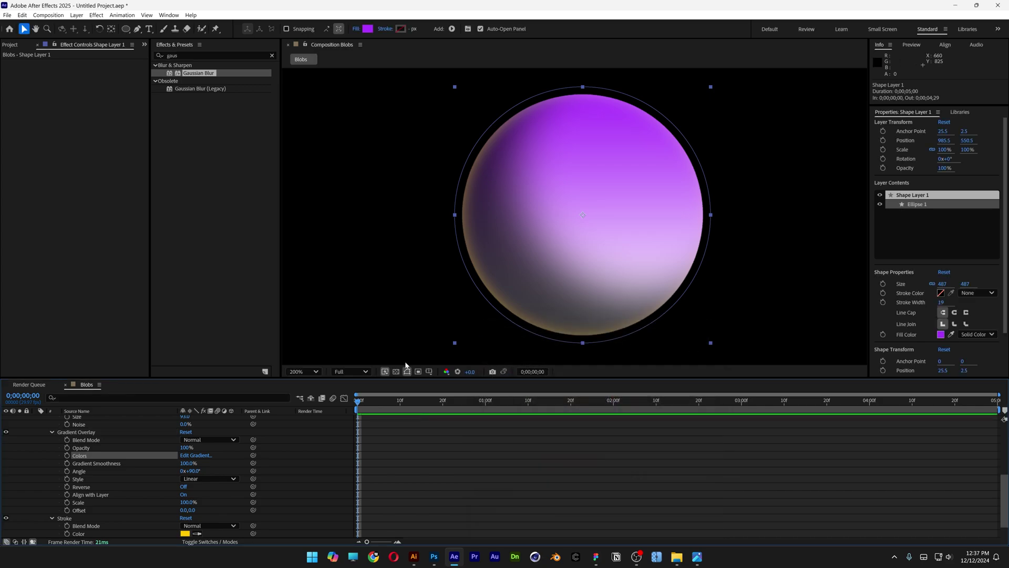
# Step: Switch the Gradient Overlay to Radial and offset its highlight toward the upper right
pyautogui.click(155, 479)
pyautogui.click(208, 478)
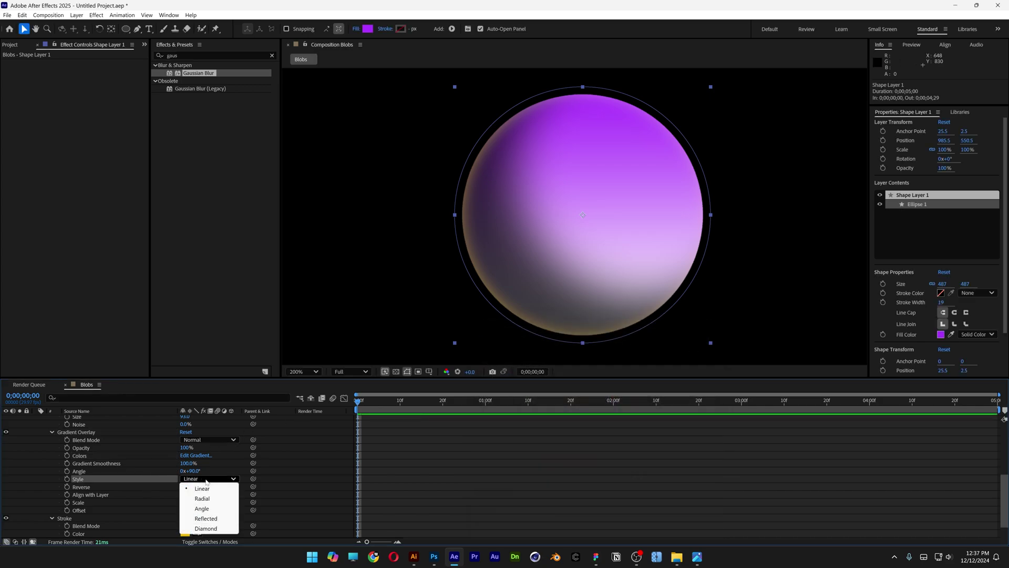
pyautogui.click(203, 498)
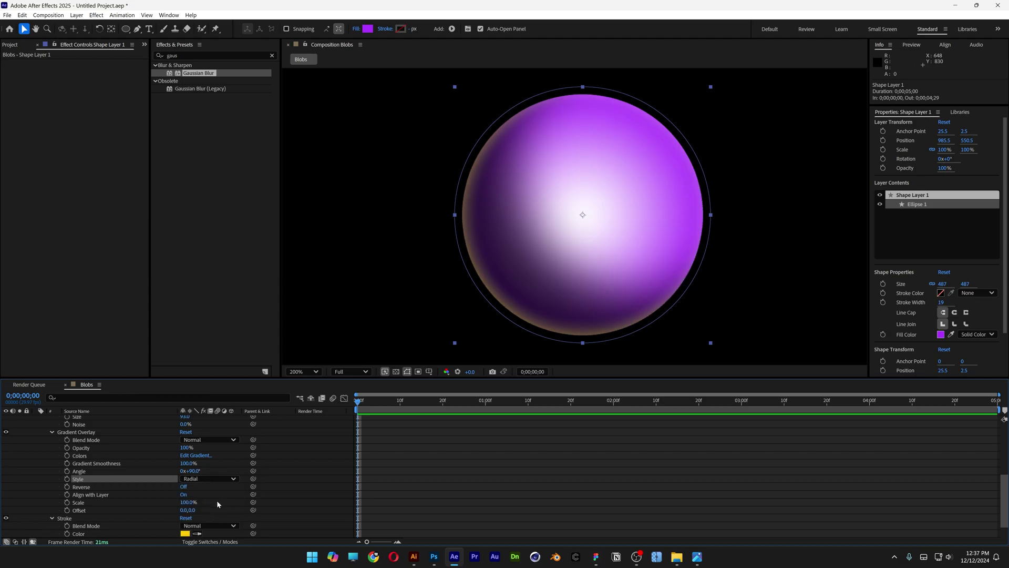
pyautogui.click(136, 514)
pyautogui.click(145, 509)
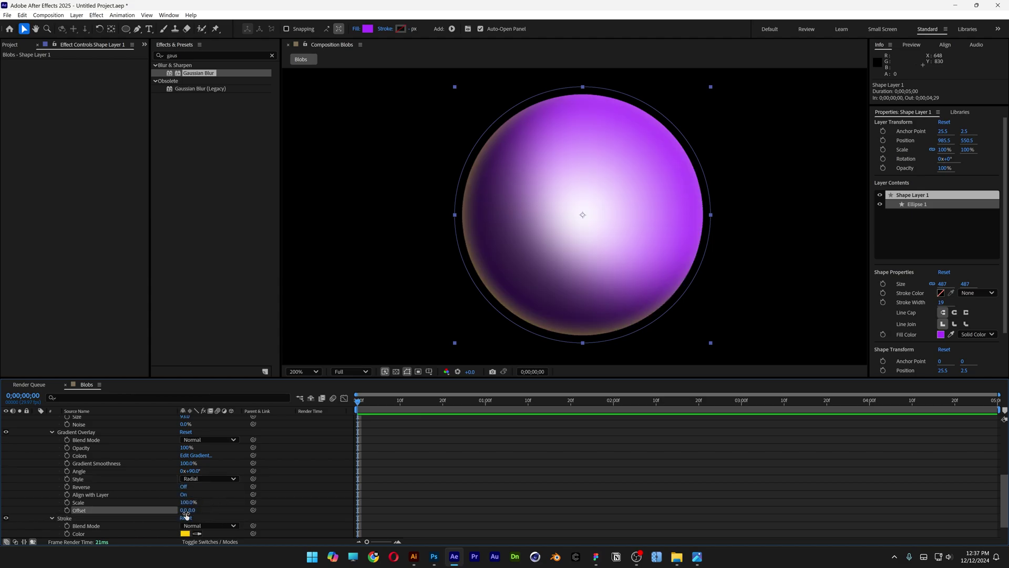
pyautogui.moveTo(186, 515)
pyautogui.mouseDown()
pyautogui.moveTo(200, 511)
pyautogui.moveTo(176, 511)
pyautogui.moveTo(187, 509)
pyautogui.mouseUp()
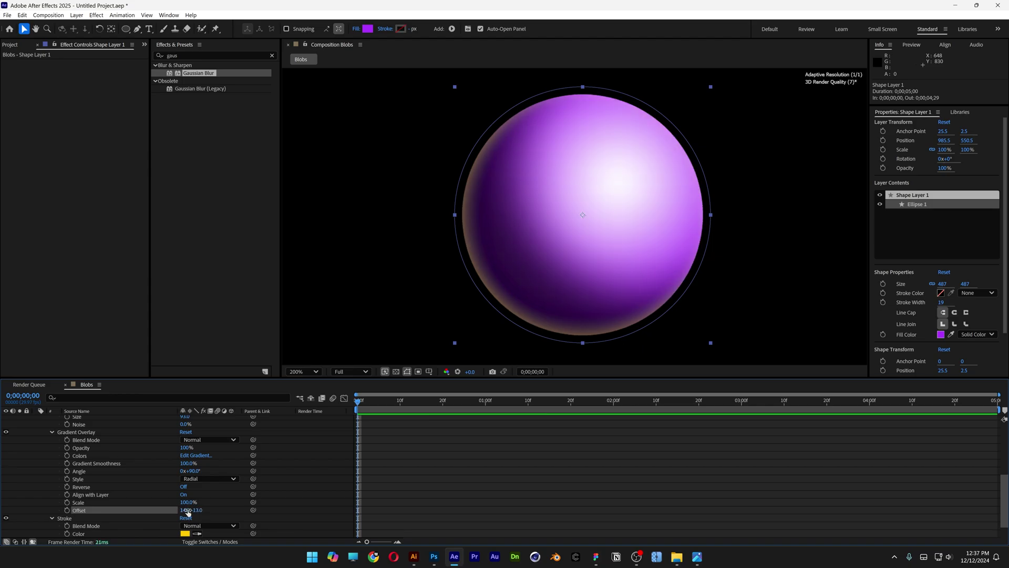
# Step: Move the gradient's transparent opacity stop to 66.7% for a tighter white highlight
pyautogui.press('F2')
pyautogui.click(196, 455)
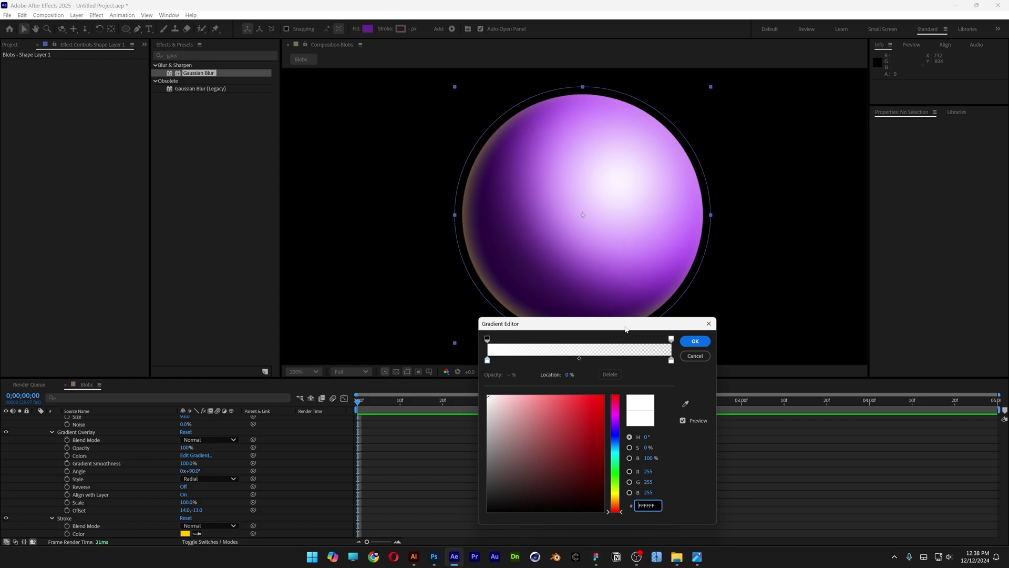
pyautogui.moveTo(626, 328); pyautogui.dragTo(392, 322)
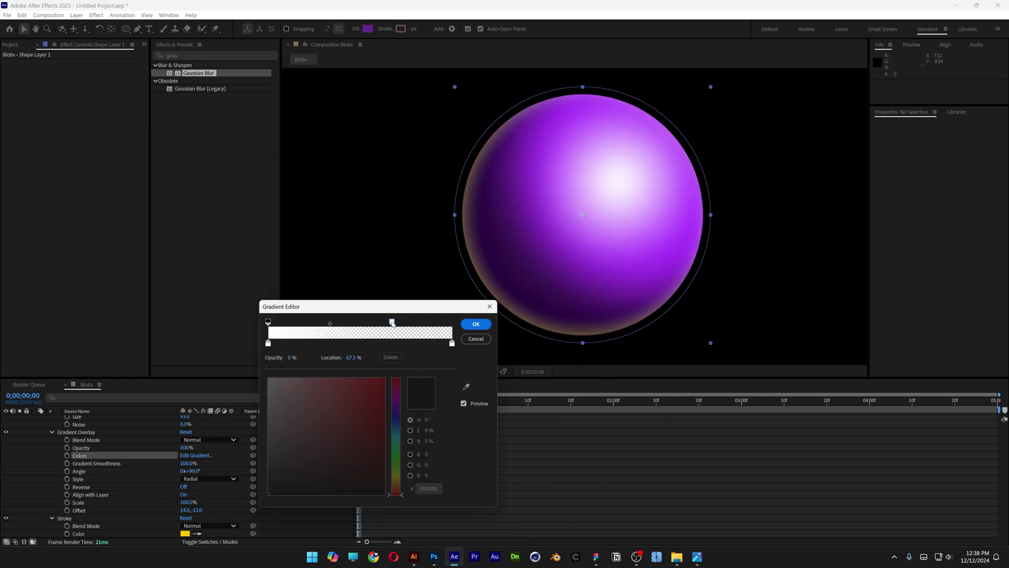
pyautogui.click(475, 324)
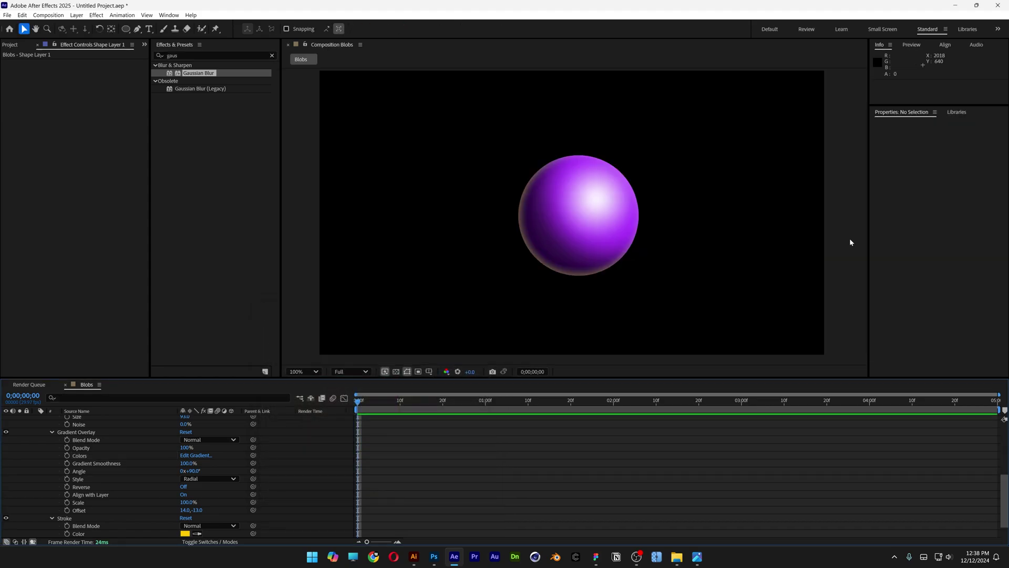
pyautogui.scroll(5, 176, 497)
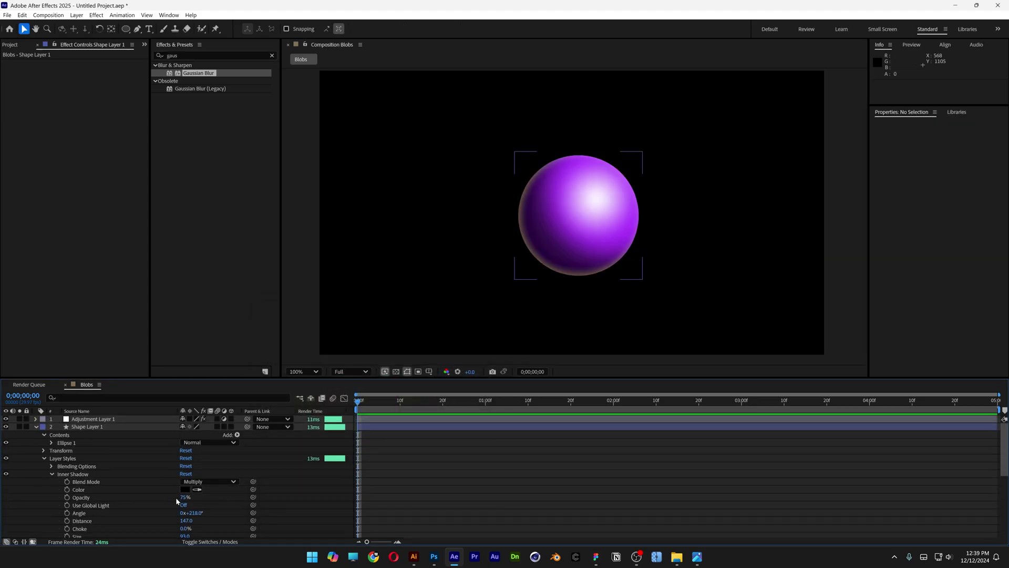
# Step: Apply Turbulent Displace to Adjustment Layer 1, setting Amount to 8.0 and Evolution to 0°
pyautogui.click(23, 427)
pyautogui.click(35, 426)
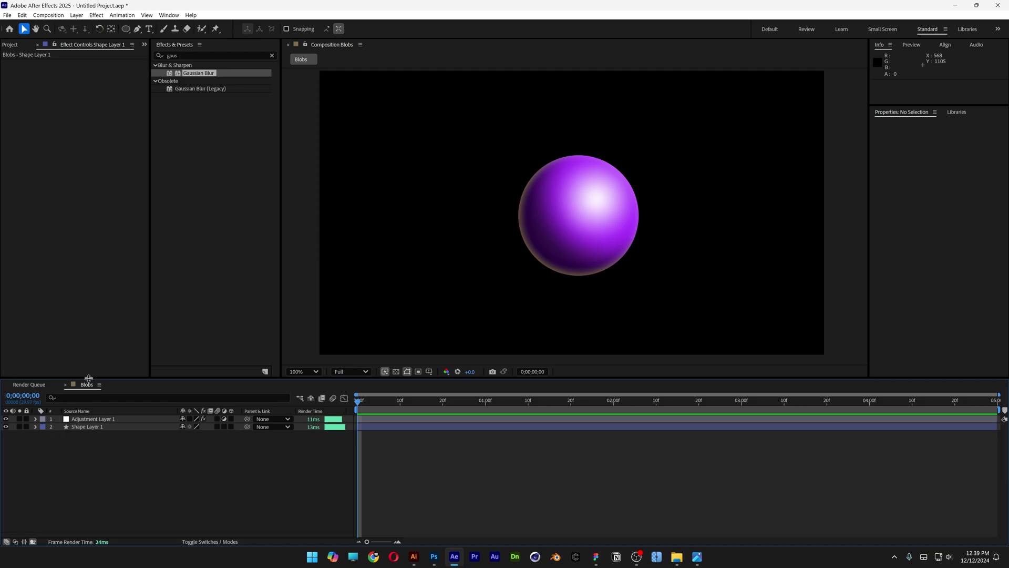
pyautogui.click(179, 72)
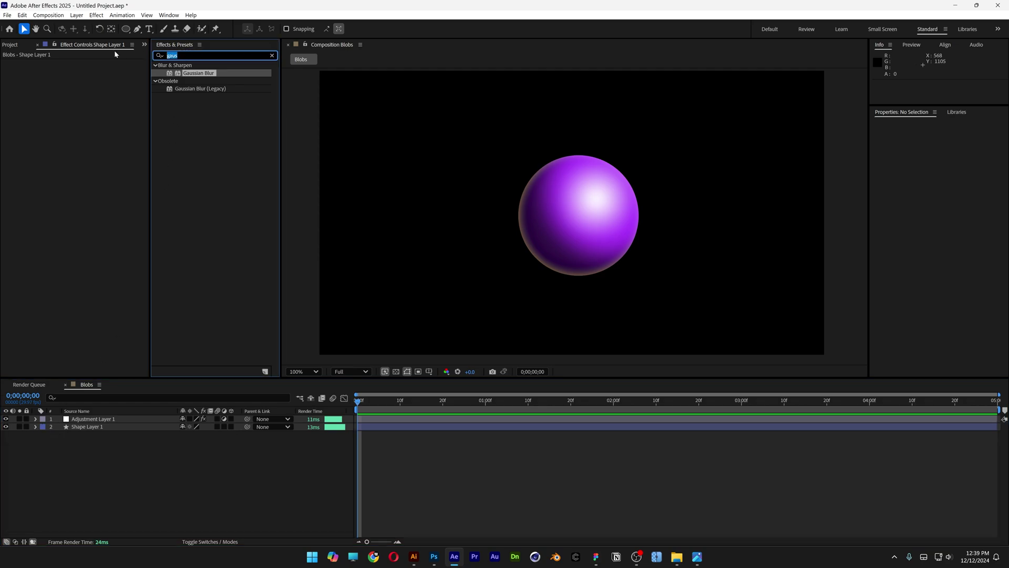
pyautogui.write('turb')
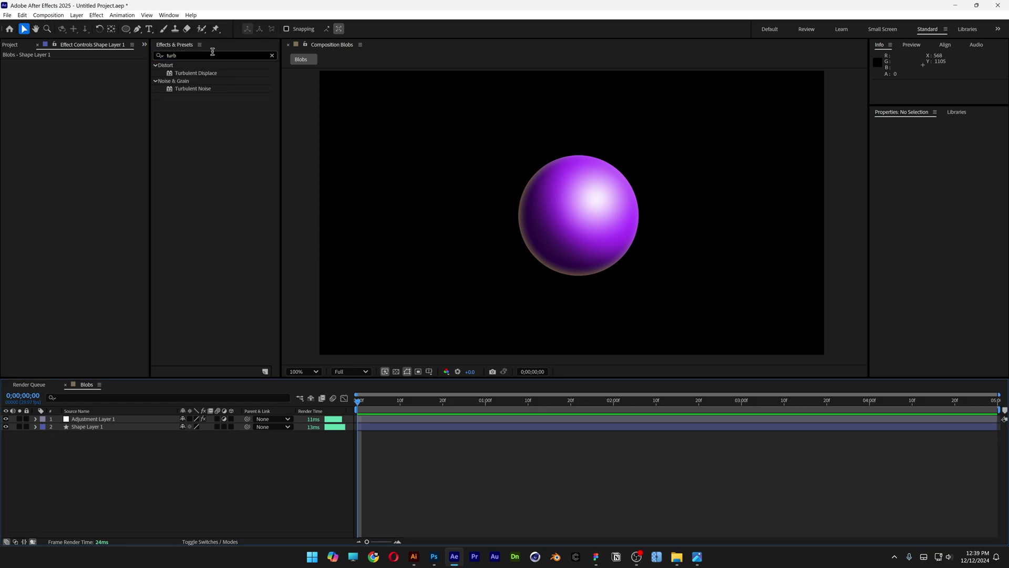
pyautogui.click(198, 73)
pyautogui.moveTo(199, 73); pyautogui.dragTo(120, 420)
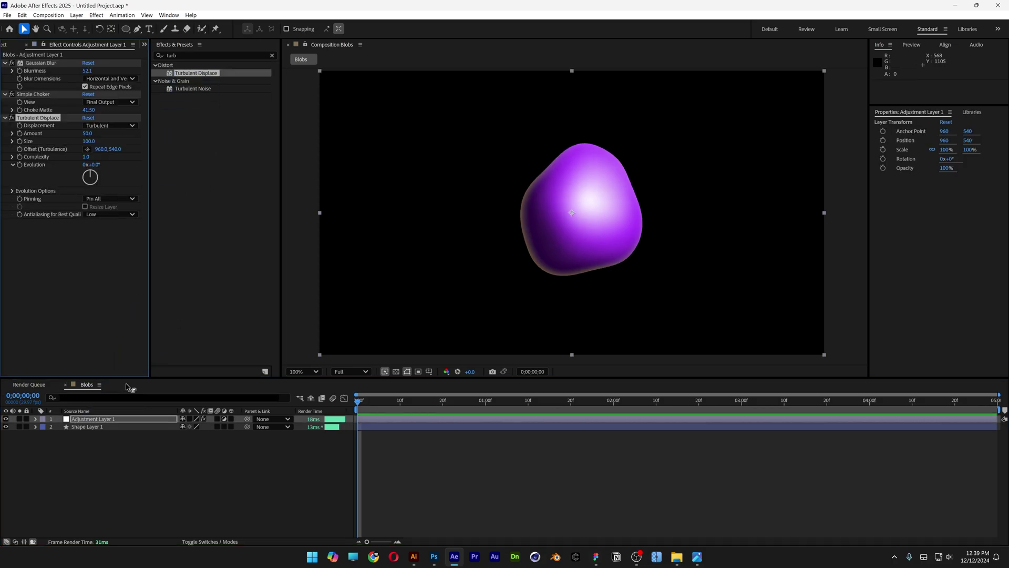
pyautogui.moveTo(86, 133); pyautogui.dragTo(66, 132)
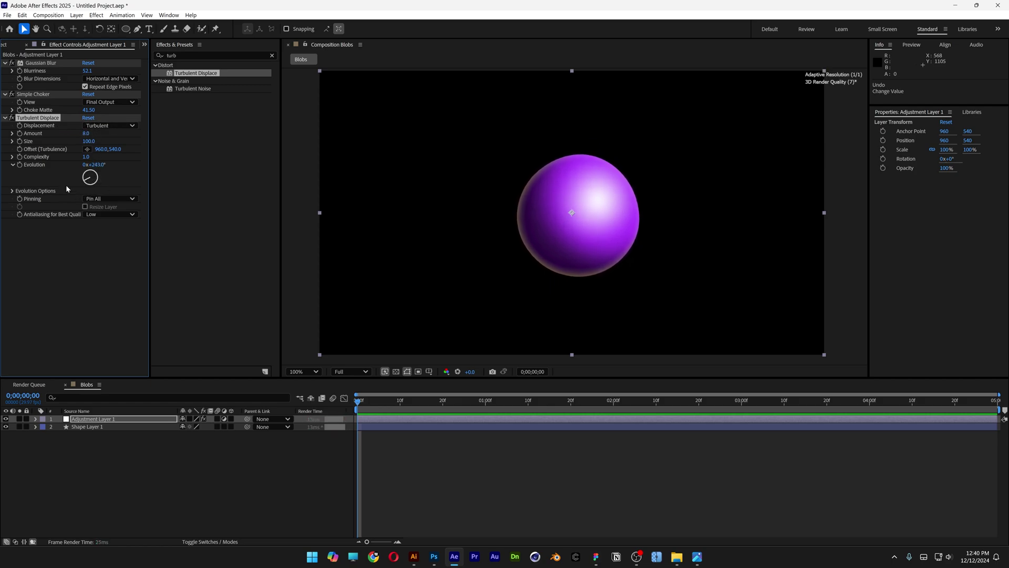
pyautogui.moveTo(84, 166); pyautogui.dragTo(77, 199)
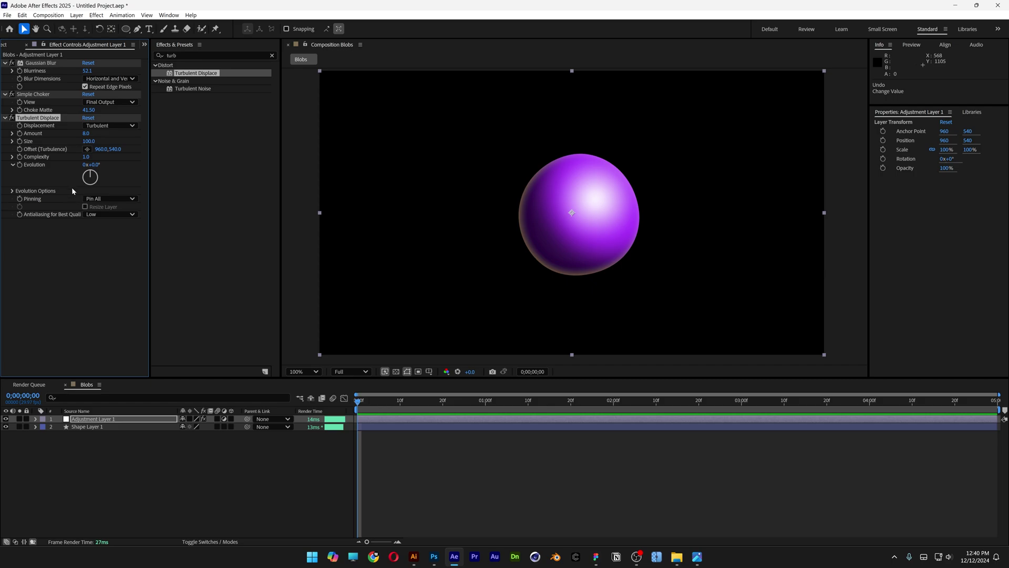
# Step: Drive the Evolution property with the expression time*230 and preview the animated wobble
pyautogui.keyDown('alt'); pyautogui.click(20, 165); pyautogui.keyUp('alt')
pyautogui.write('ti')
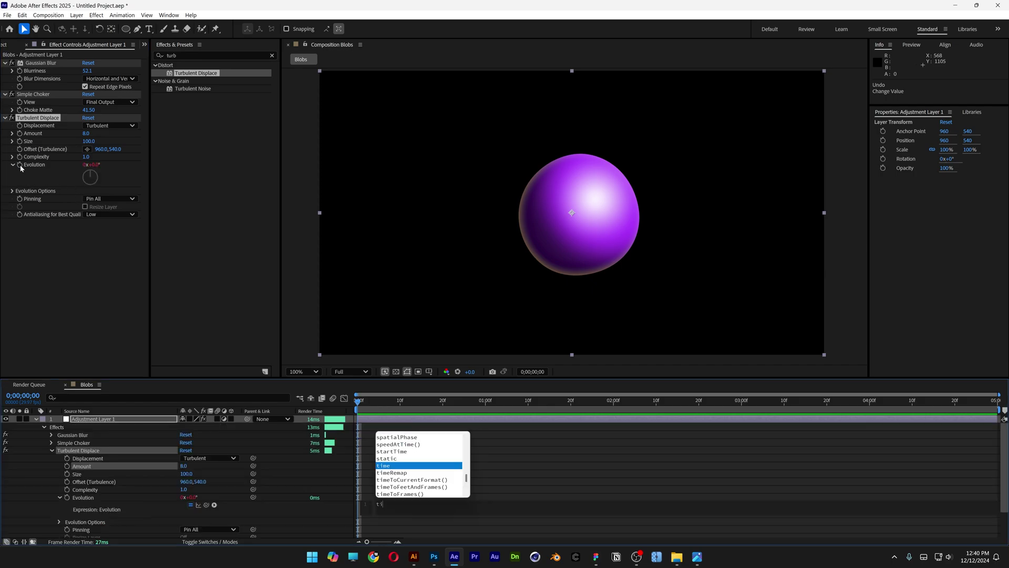
pyautogui.write('me*230')
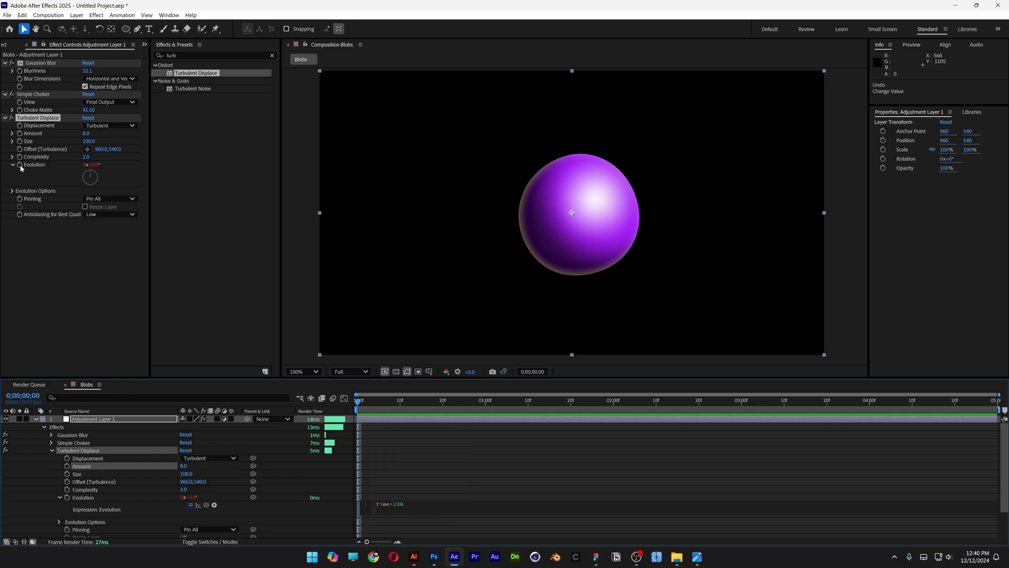
pyautogui.click(540, 456)
pyautogui.press('space')
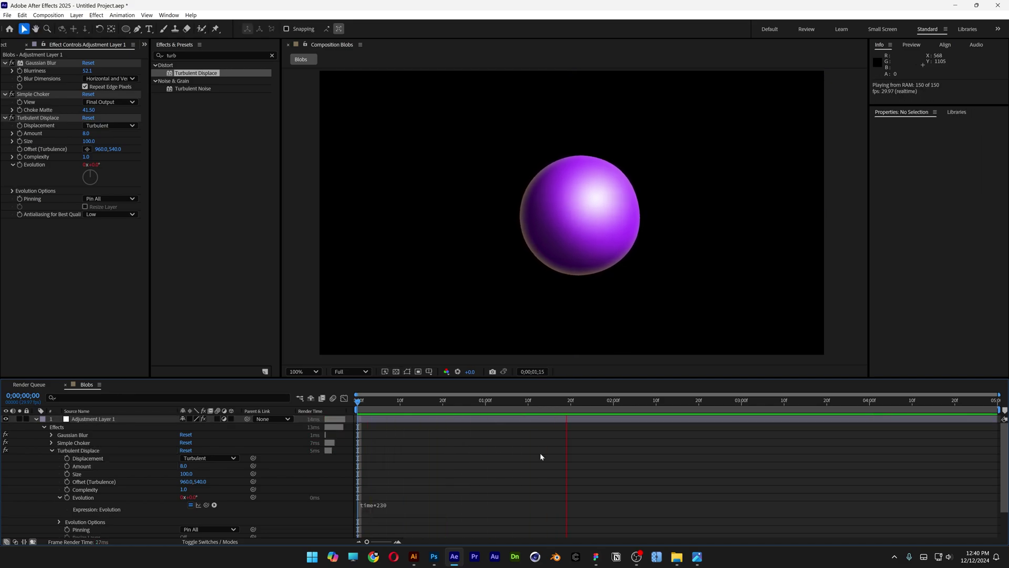
pyautogui.press('space')
pyautogui.click(35, 419)
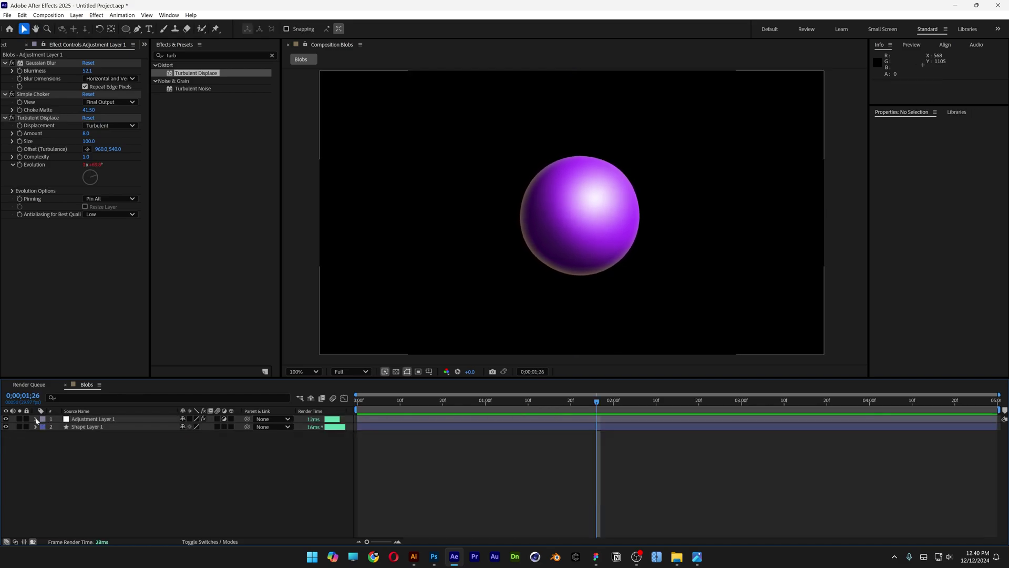
# Step: Duplicate Shape Layer 1, scale the copy to about 65%, place it up-left, and preview
pyautogui.click(89, 427)
pyautogui.hotkey('ctrl', 'd')
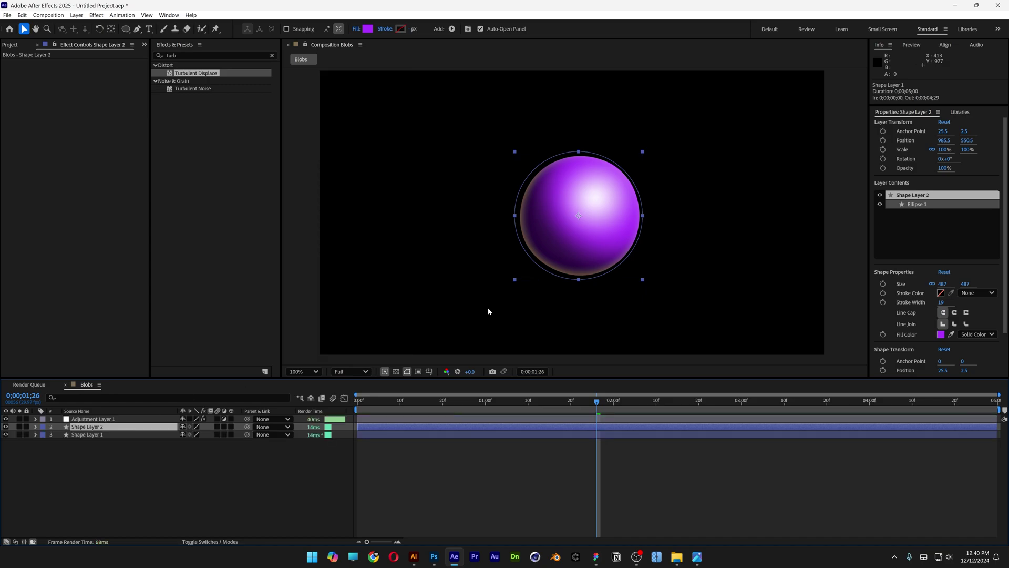
pyautogui.moveTo(577, 255); pyautogui.dragTo(690, 245)
pyautogui.moveTo(755, 270); pyautogui.dragTo(642, 299)
pyautogui.moveTo(605, 237); pyautogui.dragTo(521, 180)
pyautogui.click(726, 364)
pyautogui.press('space')
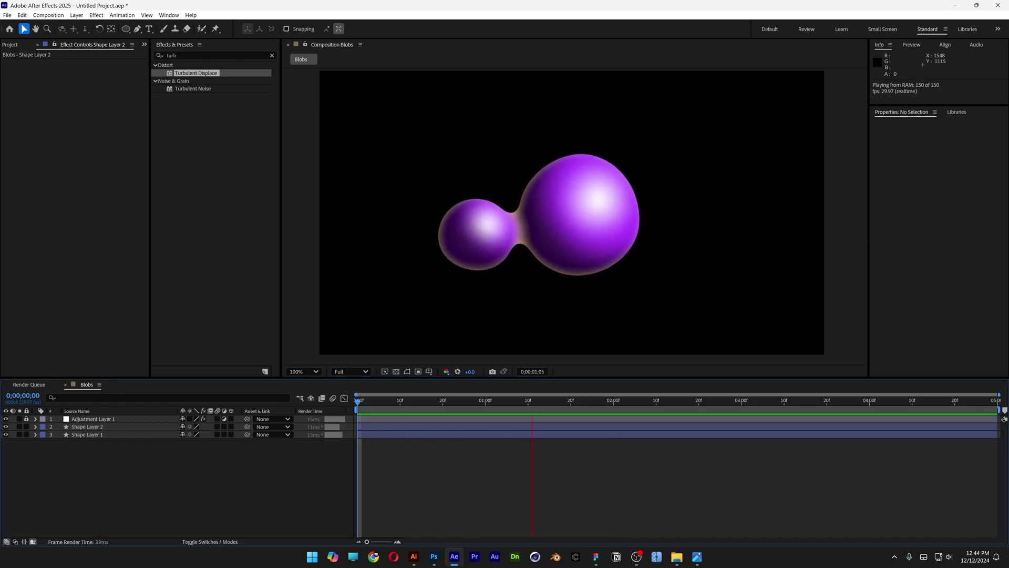